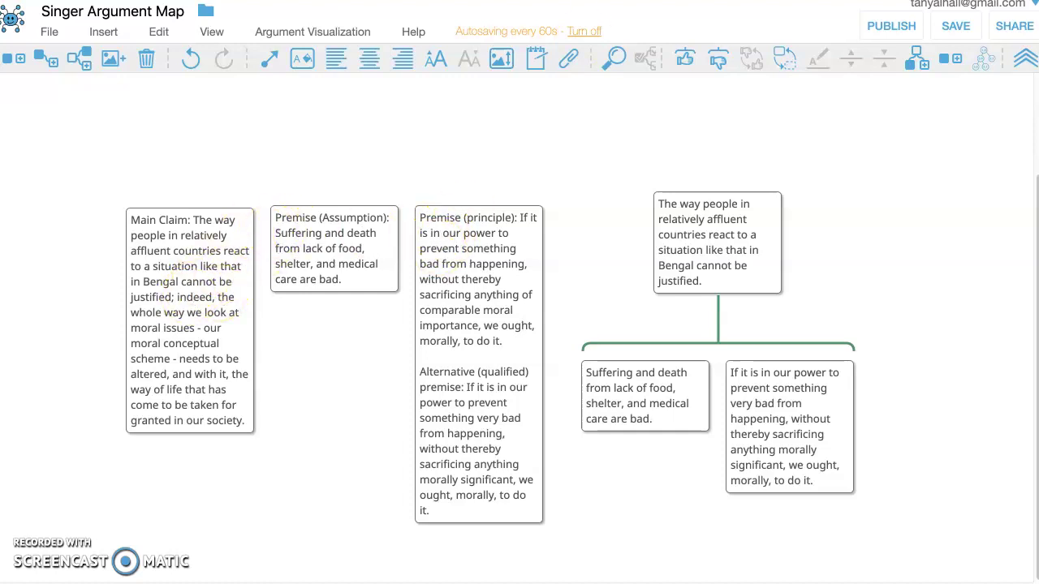
# Check the opening paragraphs of the article "Famine, Affluence, and Morality" and return to the argument map.
pyautogui.hotkey('ctrl', 'Tab')
pyautogui.scroll(3, 644, 172)
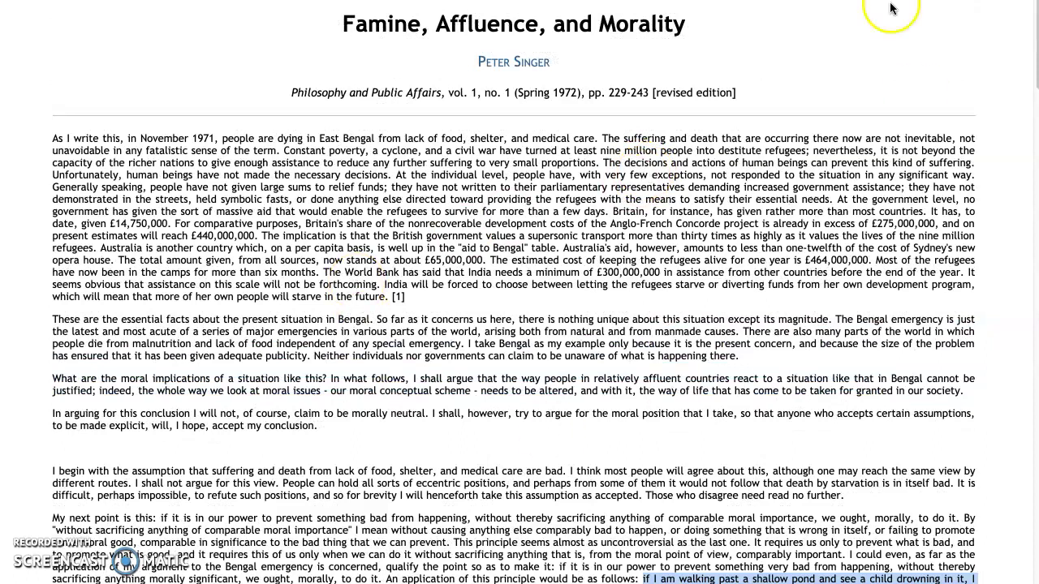
pyautogui.hotkey('ctrl', 'shift', 'Tab')
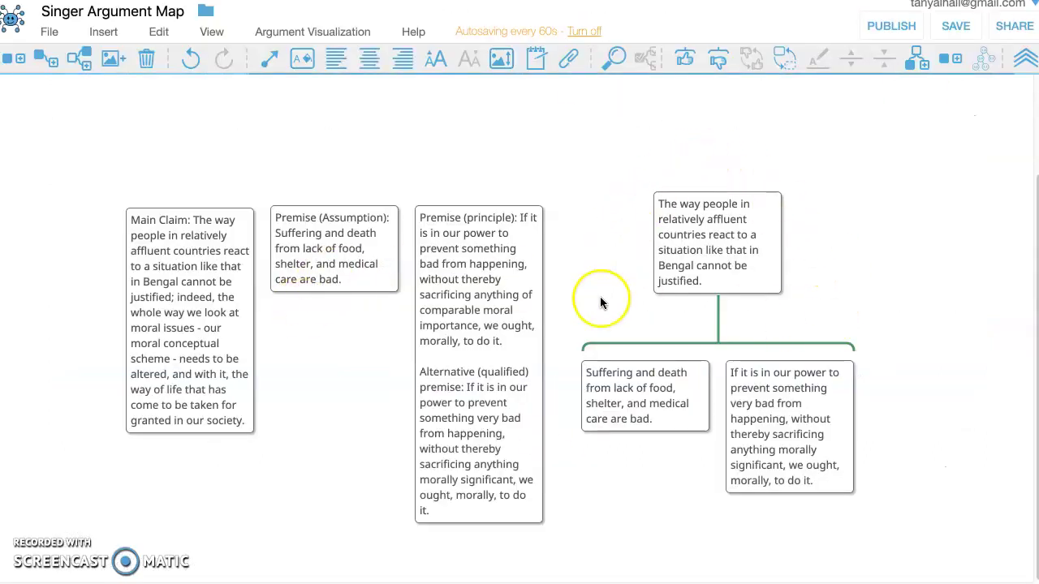
# Enclose the quoted text in the "Main Claim" box in quotation marks and add the citation (1) after it.
pyautogui.moveTo(776, 285)
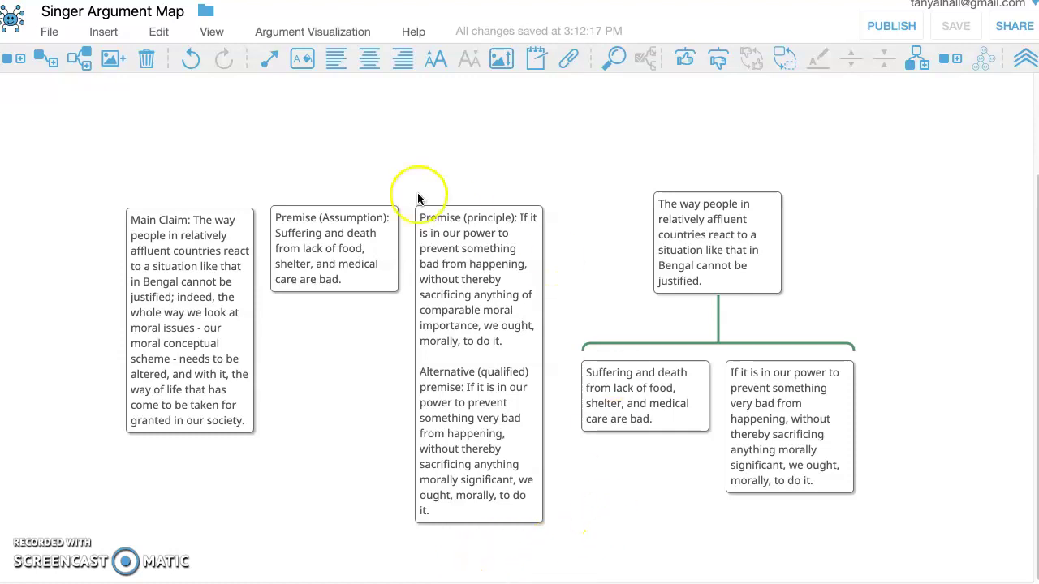
pyautogui.click(186, 233)
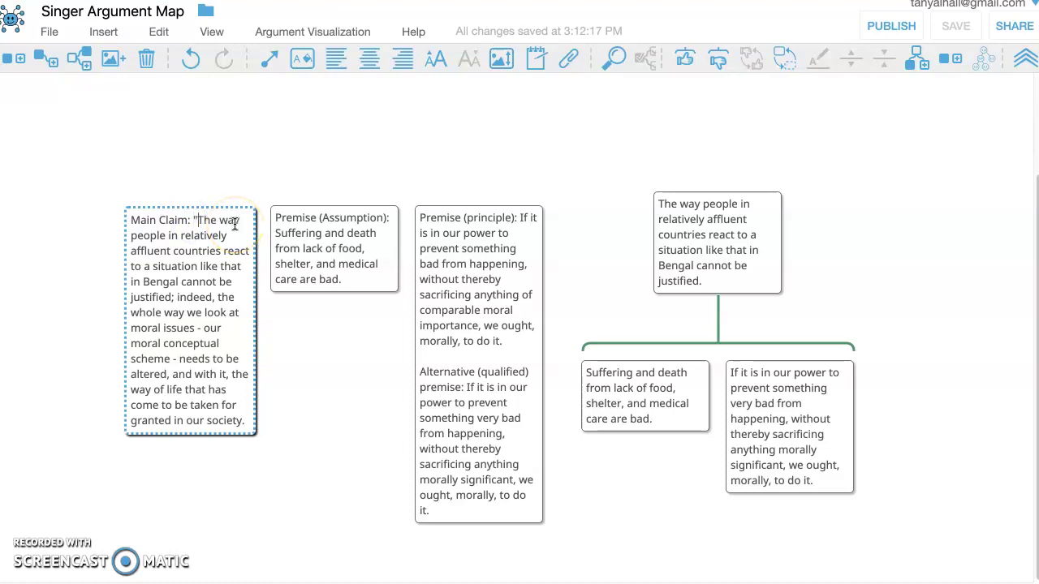
pyautogui.click(244, 420)
pyautogui.write('" (1)')
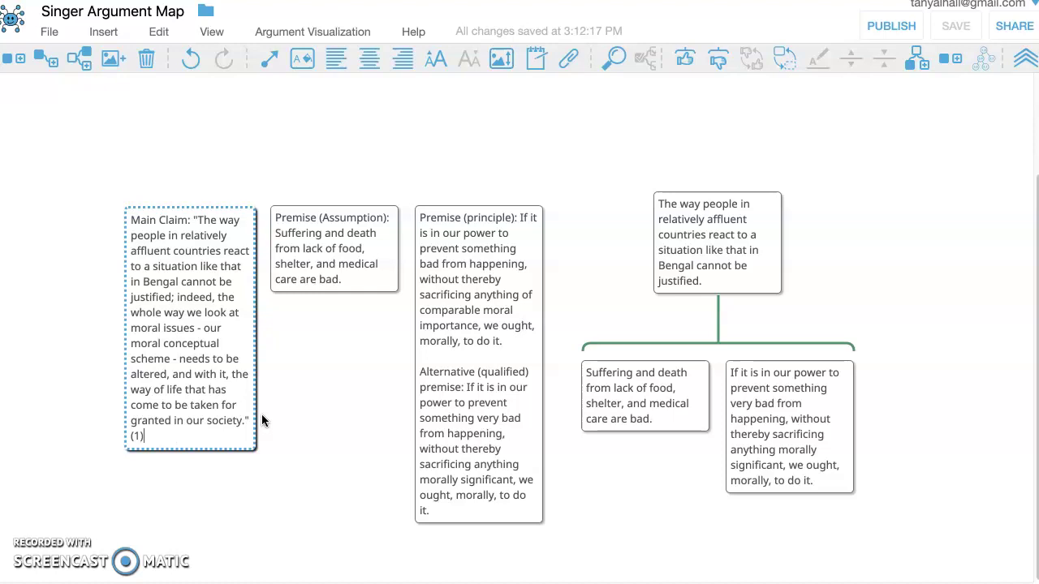
# Put the text of the "Premise (Assumption)" box in quotation marks and cite it with (1).
pyautogui.click(352, 240)
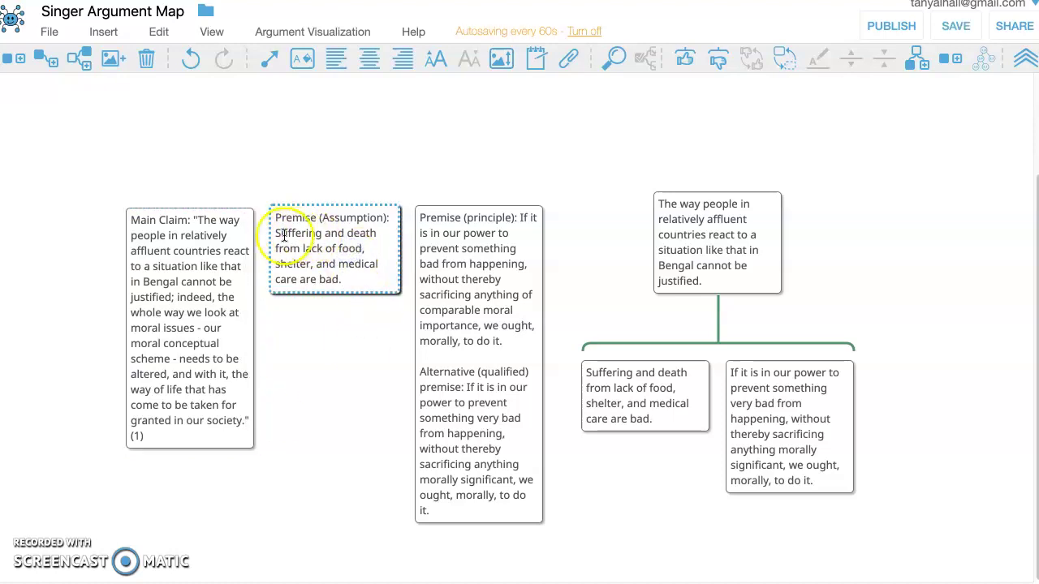
pyautogui.click(279, 235)
pyautogui.write('"')
pyautogui.click(348, 279)
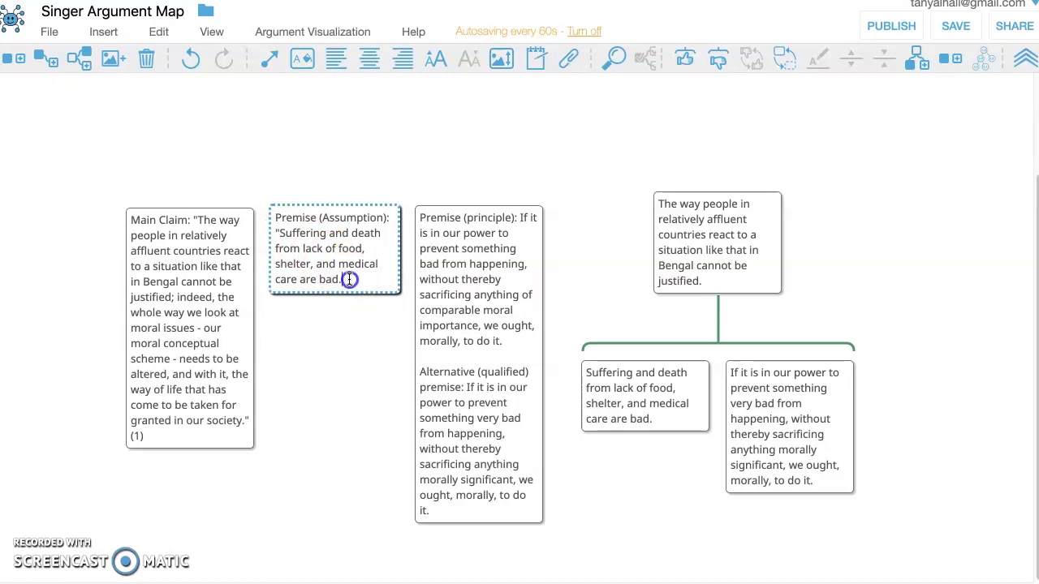
# Put both the principle and the alternative qualified premise in quotation marks, each followed by the citation (1).
pyautogui.click(519, 219)
pyautogui.click(520, 219)
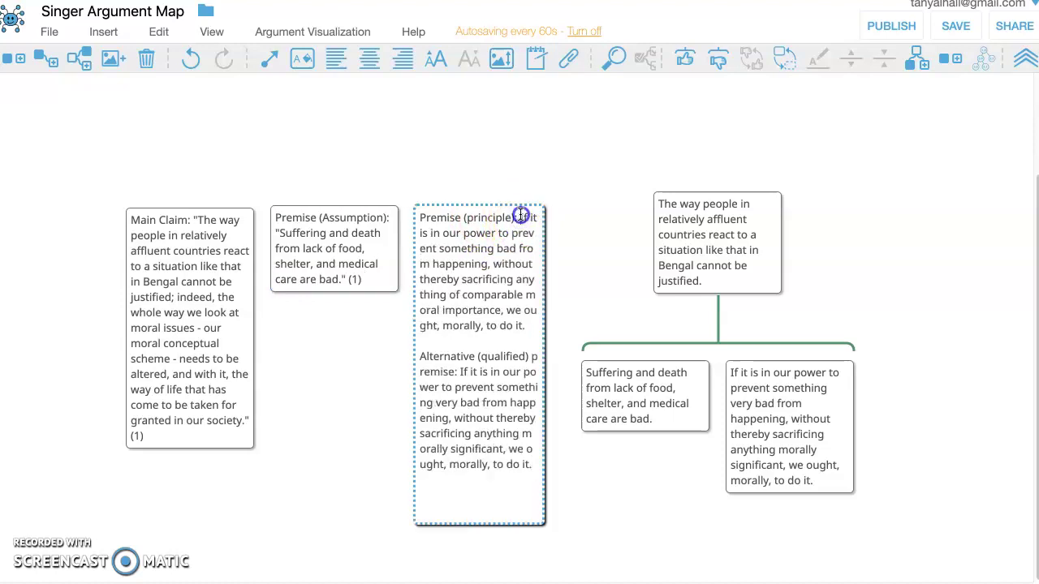
pyautogui.write('"')
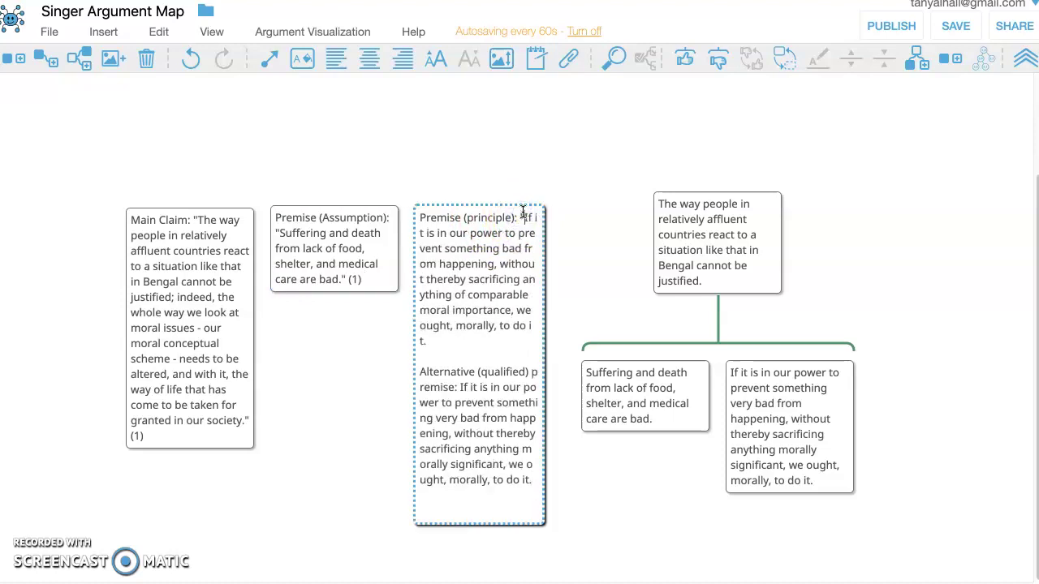
pyautogui.click(446, 341)
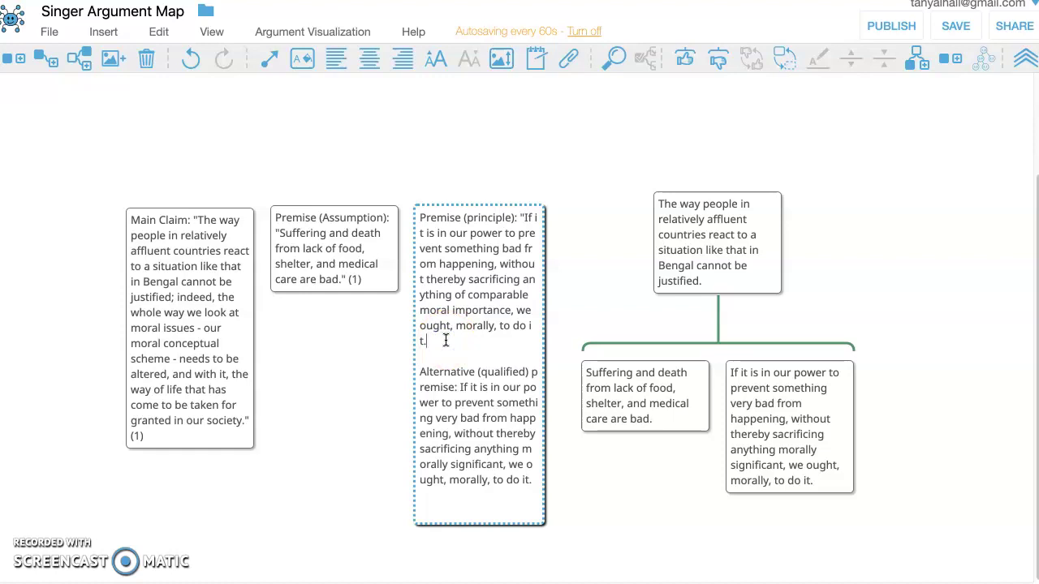
pyautogui.click(460, 382)
pyautogui.write('"')
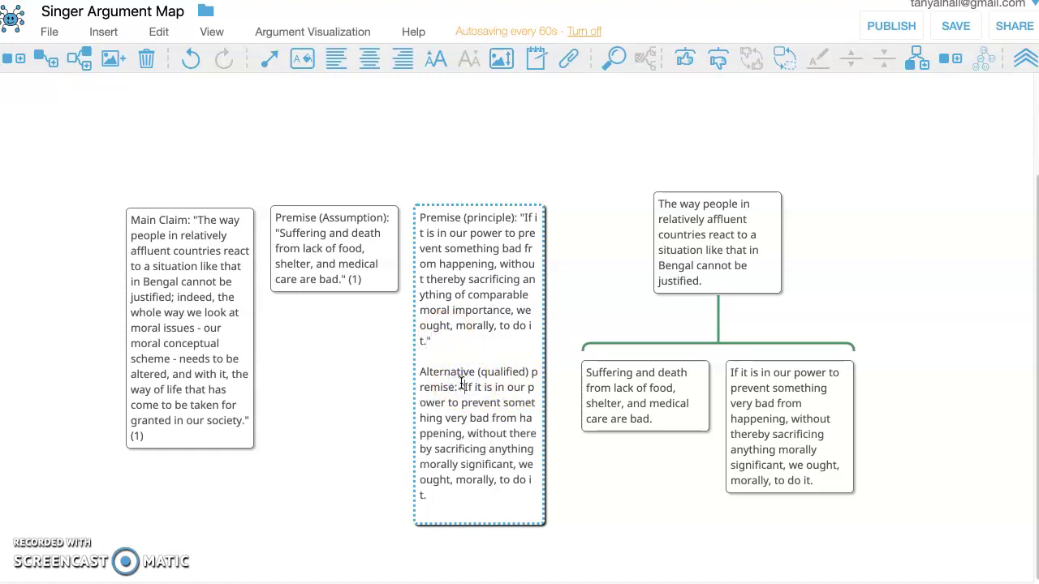
pyautogui.click(440, 494)
pyautogui.click(482, 342)
pyautogui.press('Return')
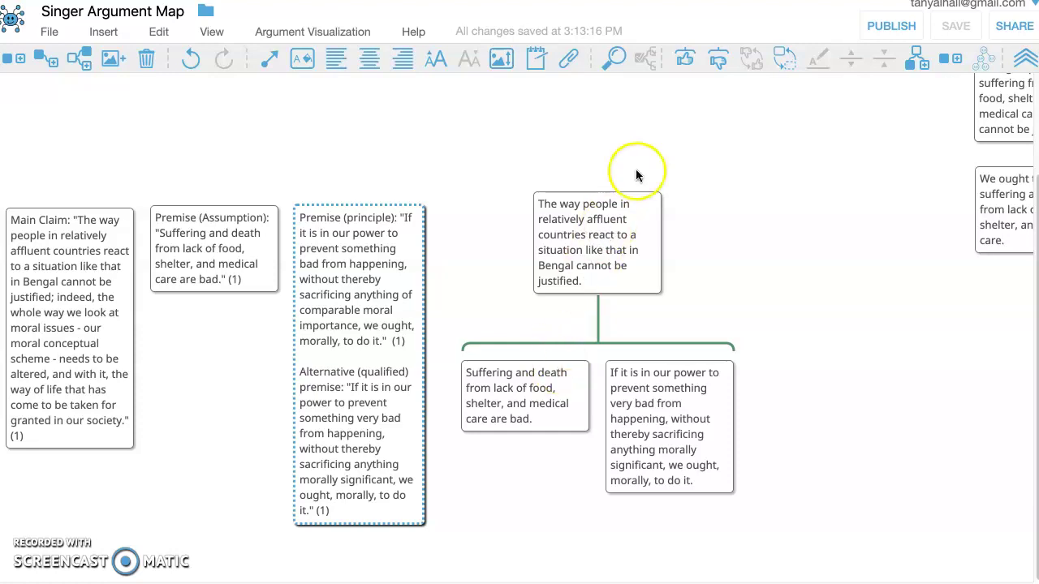
pyautogui.click(599, 273)
pyautogui.moveTo(599, 278); pyautogui.dragTo(540, 201)
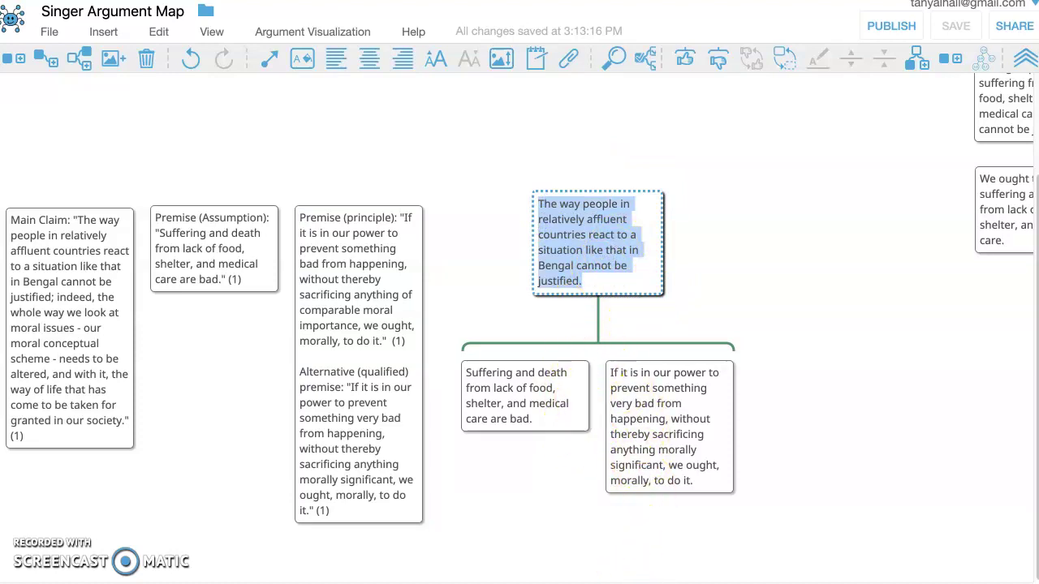
pyautogui.hscroll(-2, 519, 299)
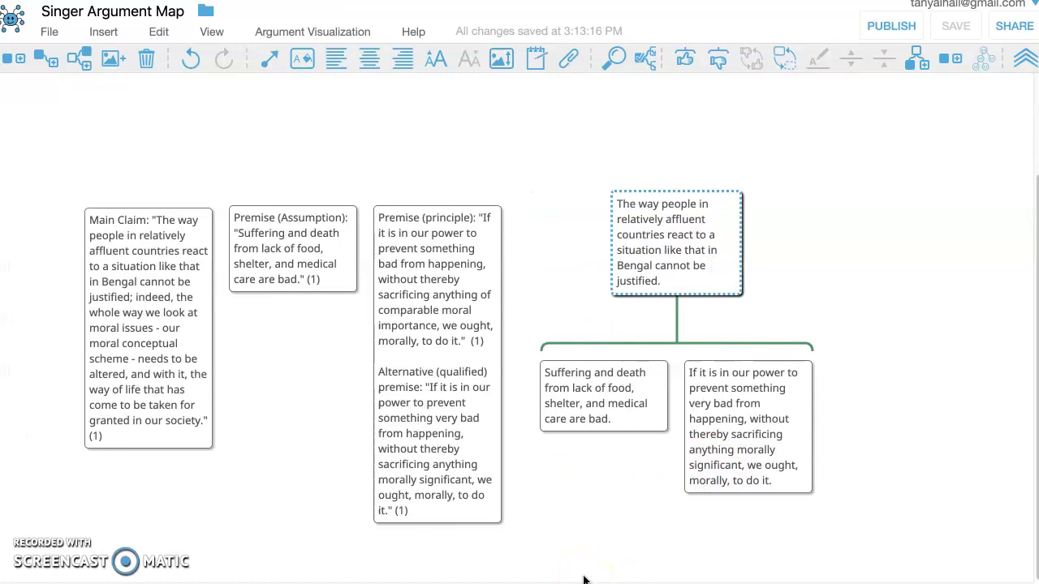
# Bring the "We ought to prevent suffering and death" box near the argument and attach the two grouped premises to it instead of the main claim.
pyautogui.hscroll(5, 519, 300)
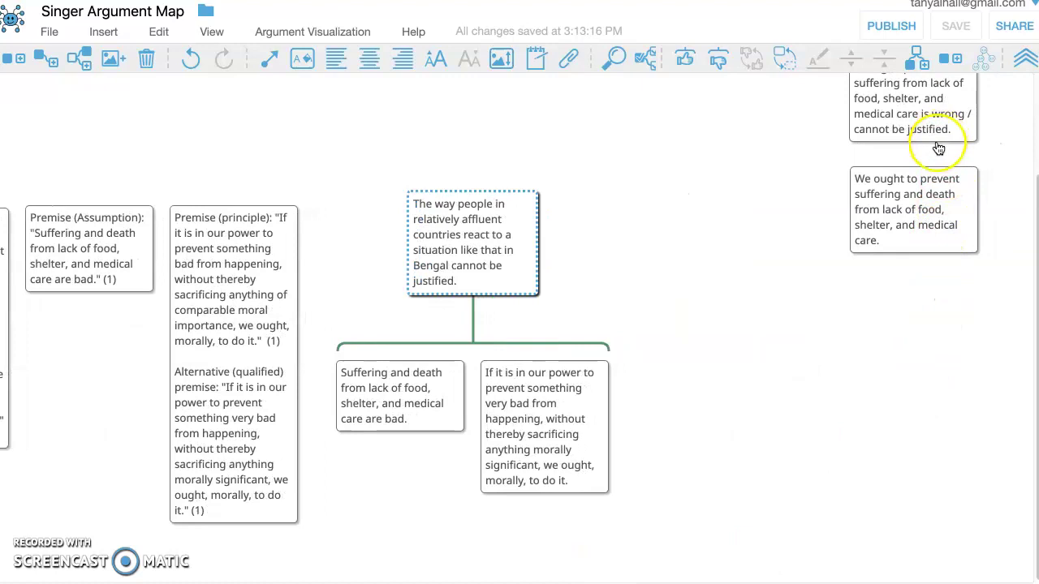
pyautogui.moveTo(862, 203); pyautogui.dragTo(616, 239)
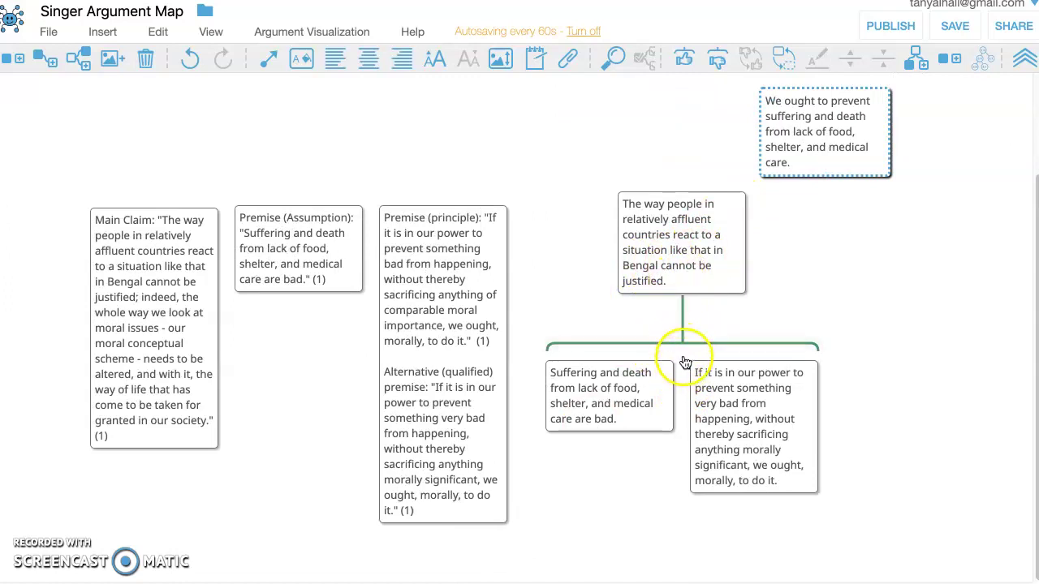
pyautogui.moveTo(679, 349); pyautogui.dragTo(821, 156)
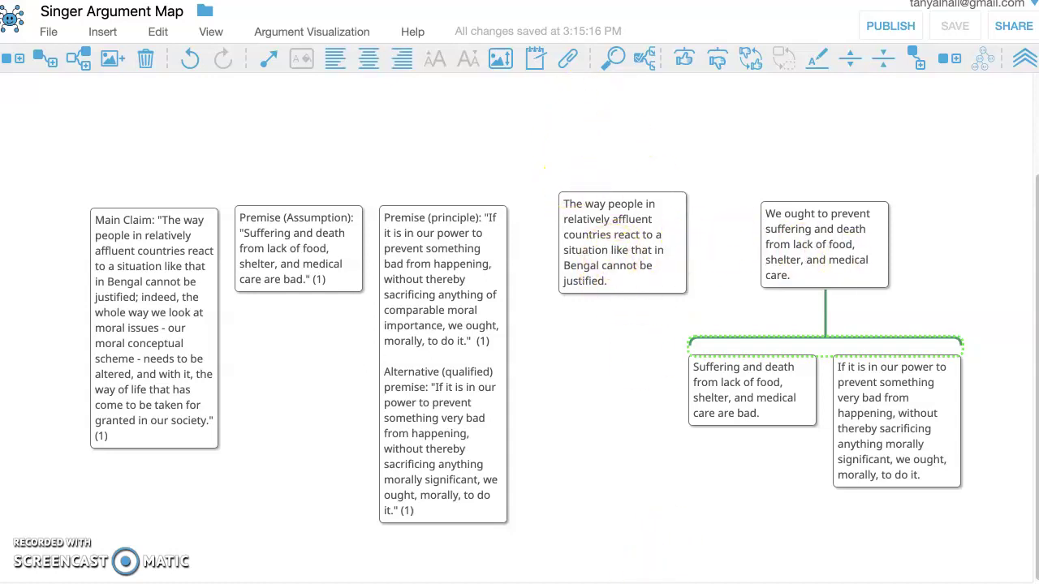
# Move the "We ought to prevent" argument aside and place the "It would be wrong not to..." box between it and the main claim.
pyautogui.hscroll(5, 520, 357)
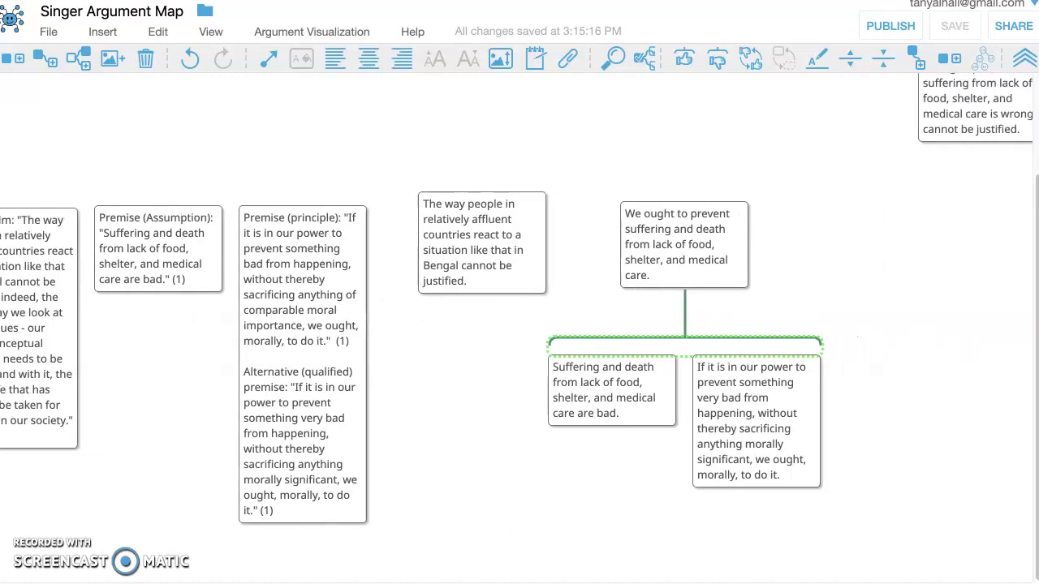
pyautogui.moveTo(673, 247); pyautogui.dragTo(829, 230)
pyautogui.moveTo(954, 105); pyautogui.dragTo(660, 289)
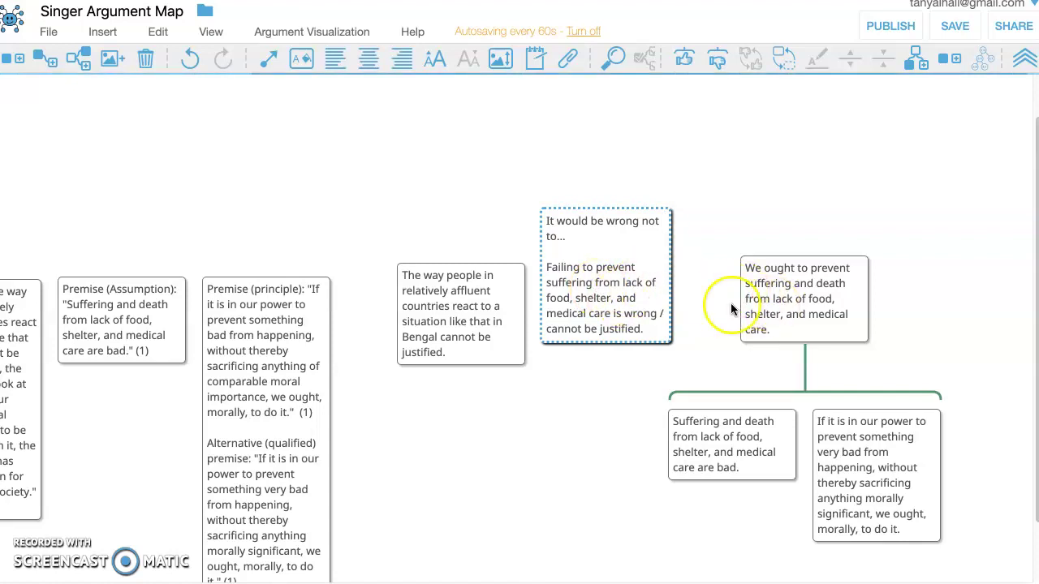
# Compare the wording of the "We ought to prevent" box with the main claim, the source article and the quoted premises.
pyautogui.click(769, 270)
pyautogui.moveTo(763, 269); pyautogui.dragTo(799, 271)
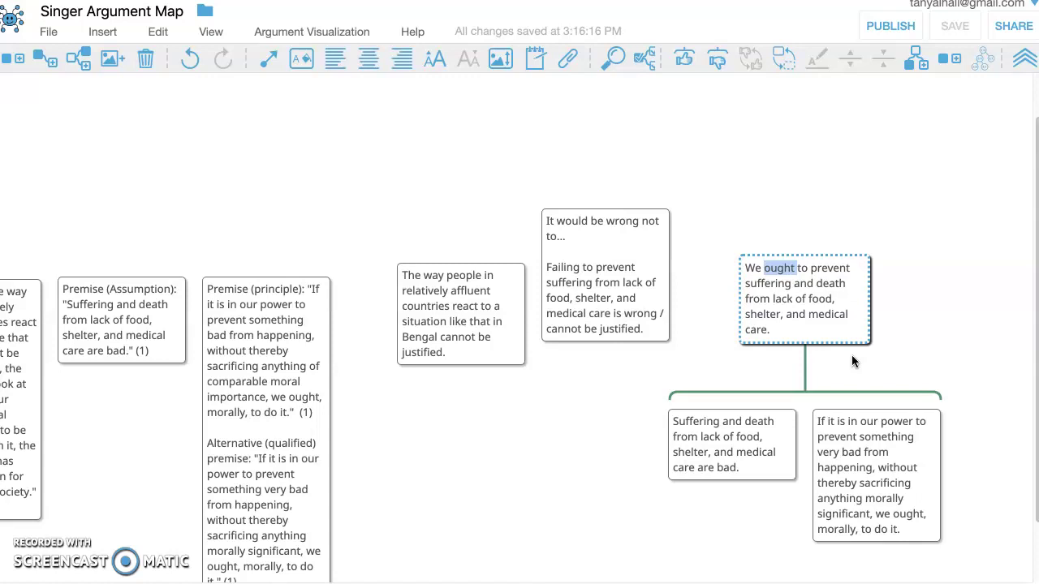
pyautogui.click(783, 271)
pyautogui.moveTo(765, 266); pyautogui.dragTo(808, 279)
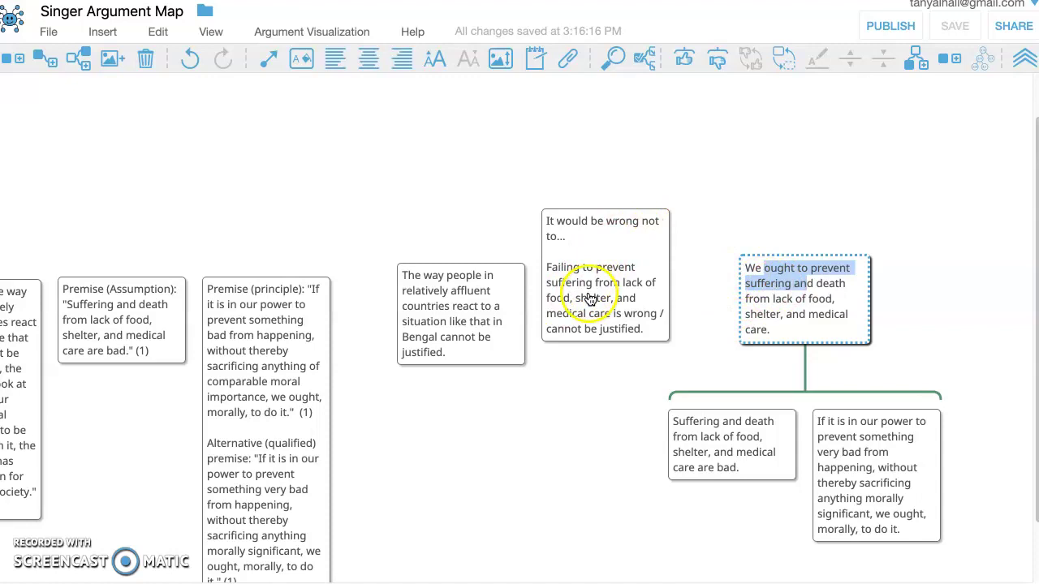
pyautogui.click(442, 276)
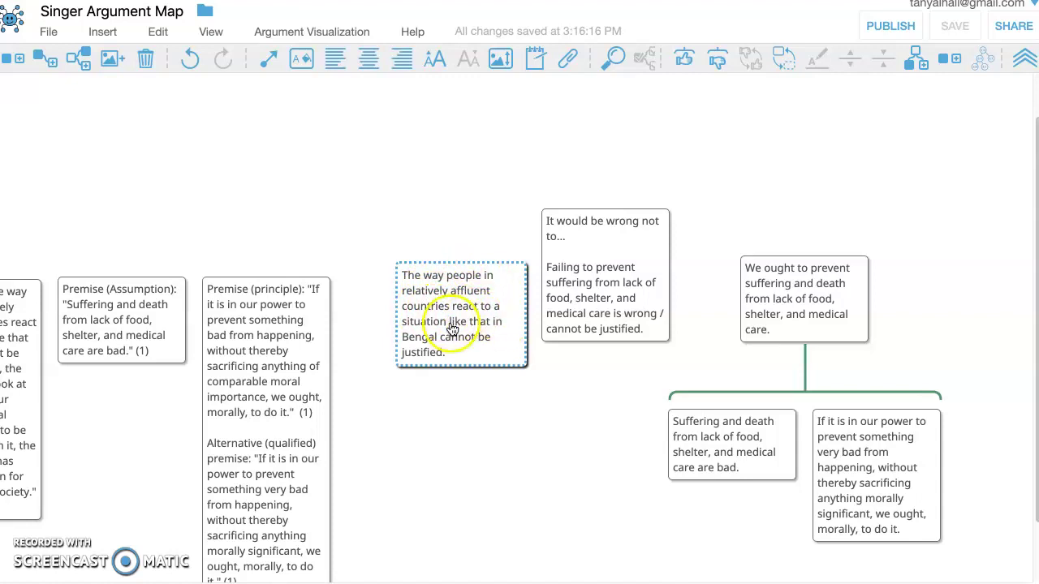
pyautogui.moveTo(483, 329); pyautogui.dragTo(511, 331)
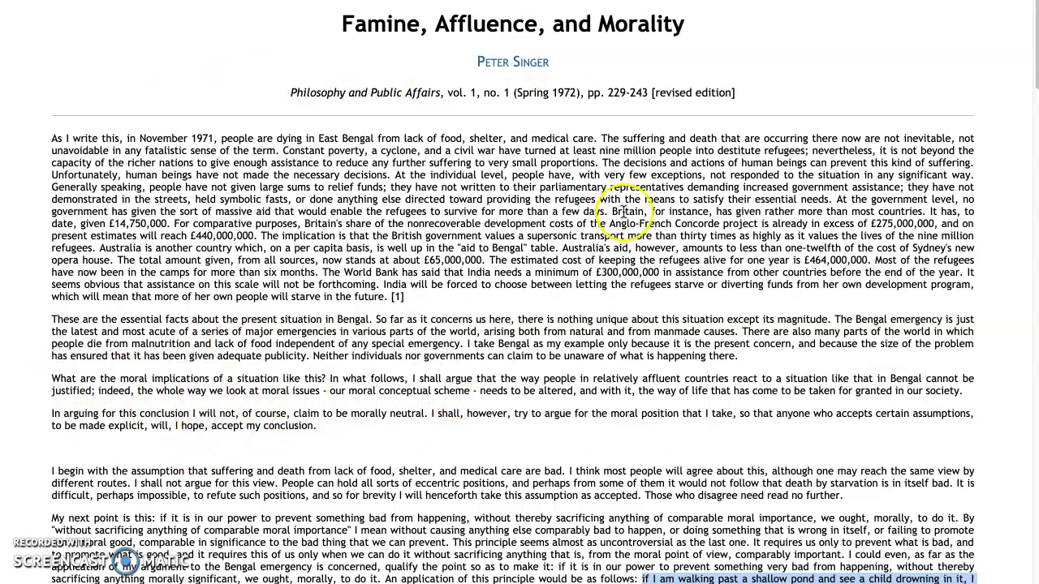
pyautogui.hotkey('alt', 'Tab')
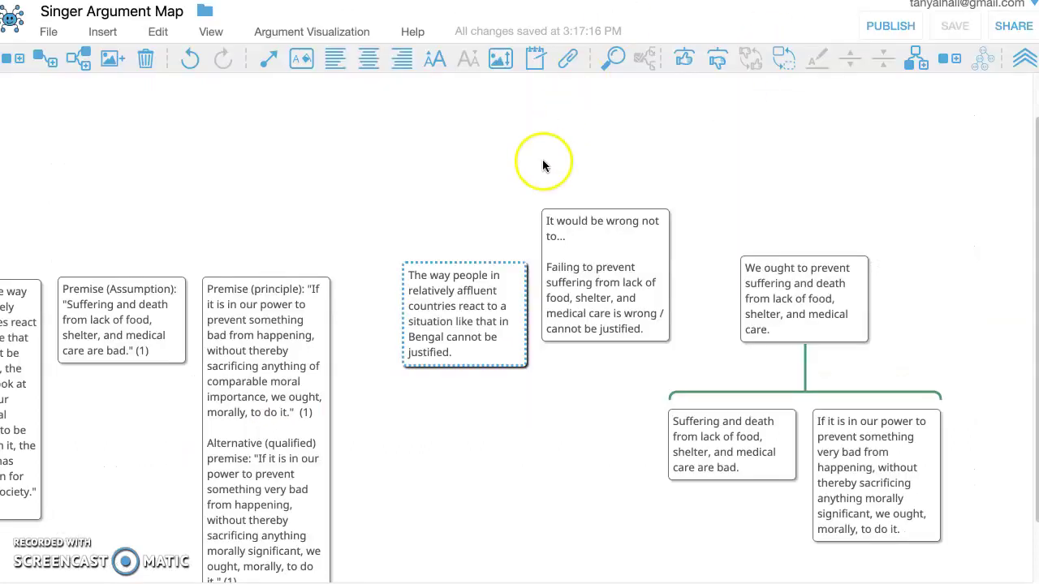
pyautogui.click(444, 322)
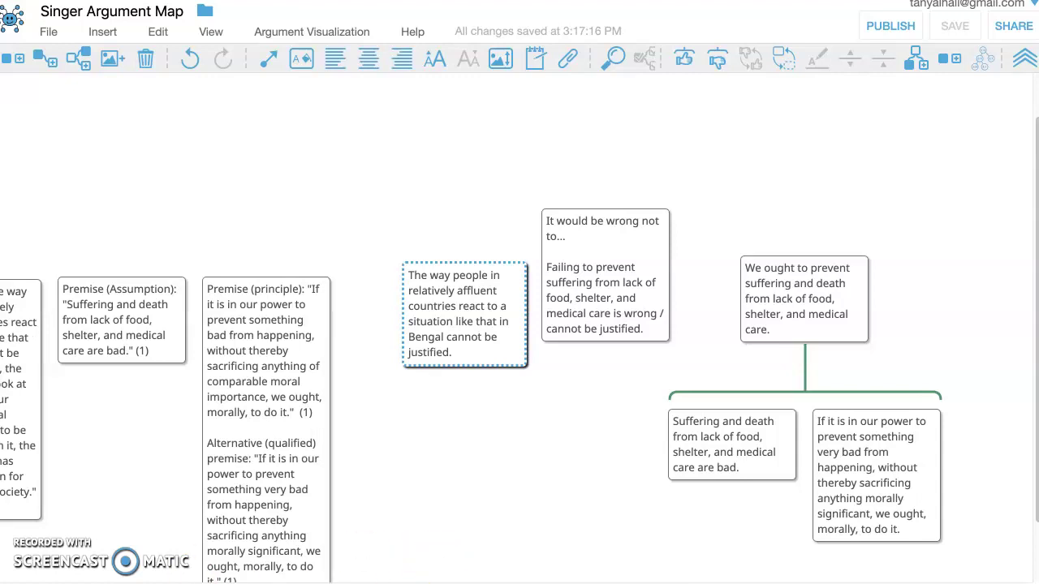
pyautogui.hscroll(-3, 504, 396)
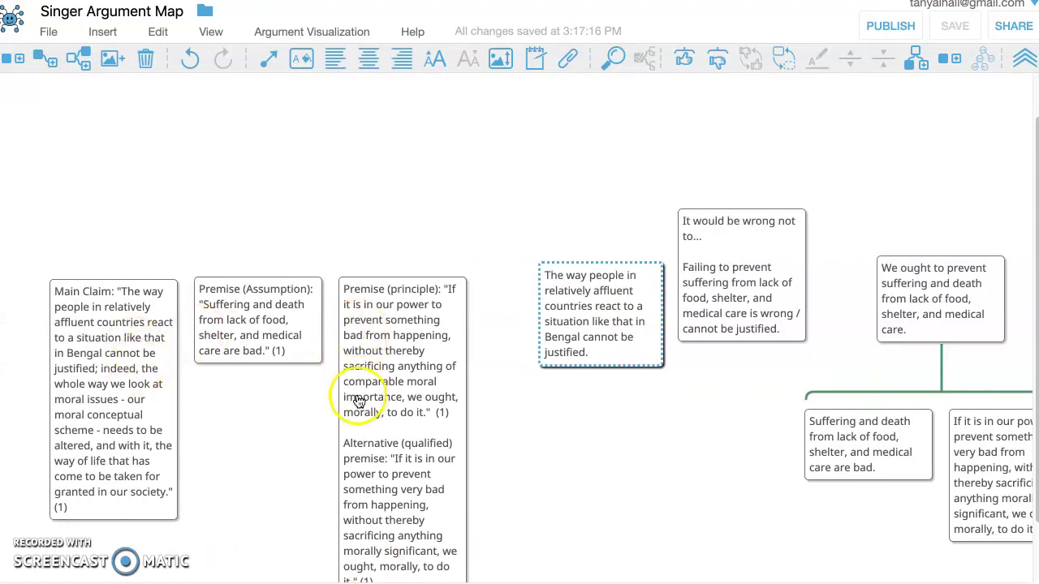
pyautogui.hscroll(5, 512, 575)
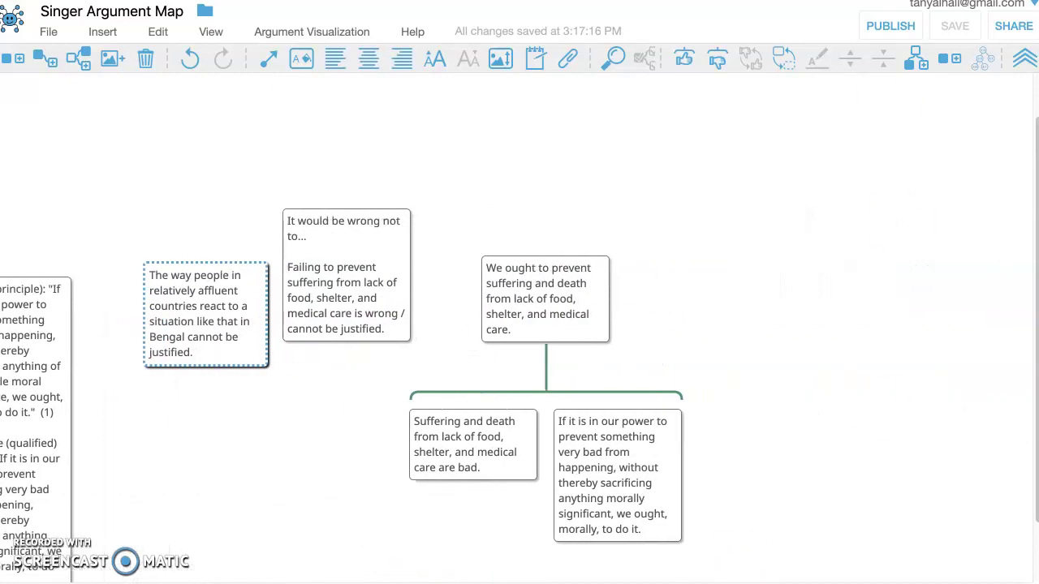
pyautogui.click(555, 303)
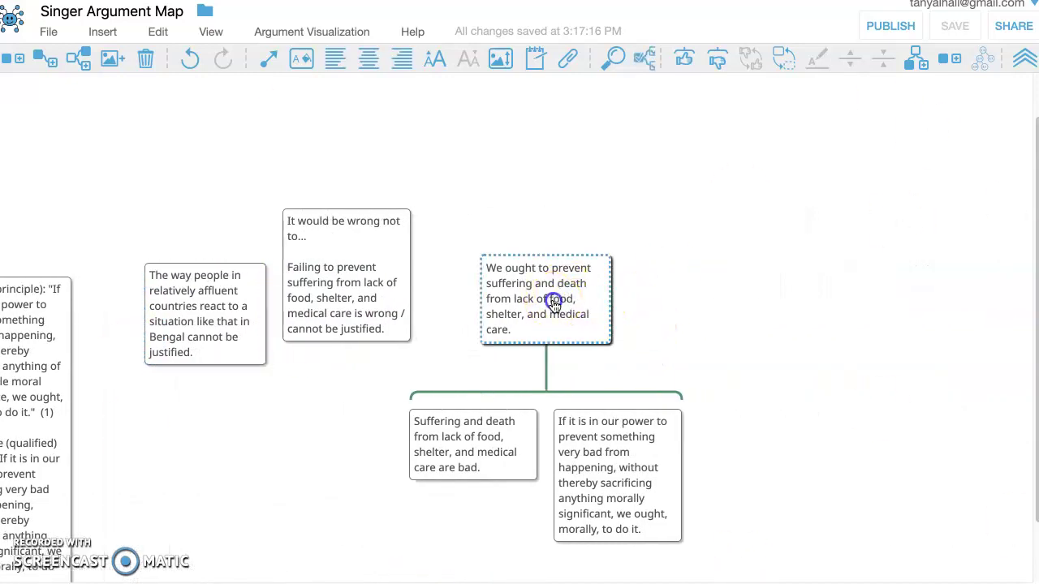
pyautogui.rightClick(572, 346)
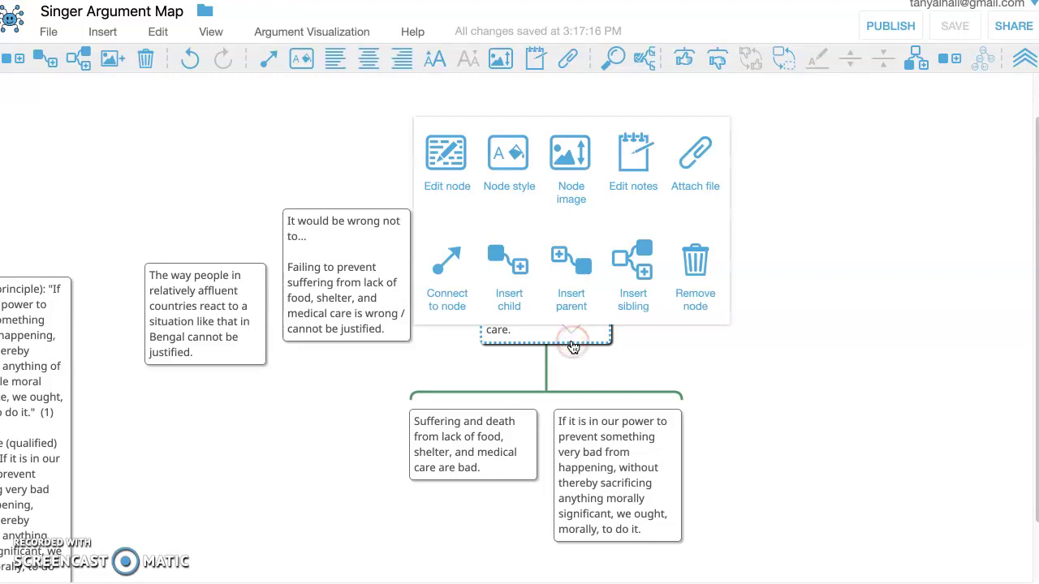
pyautogui.click(637, 188)
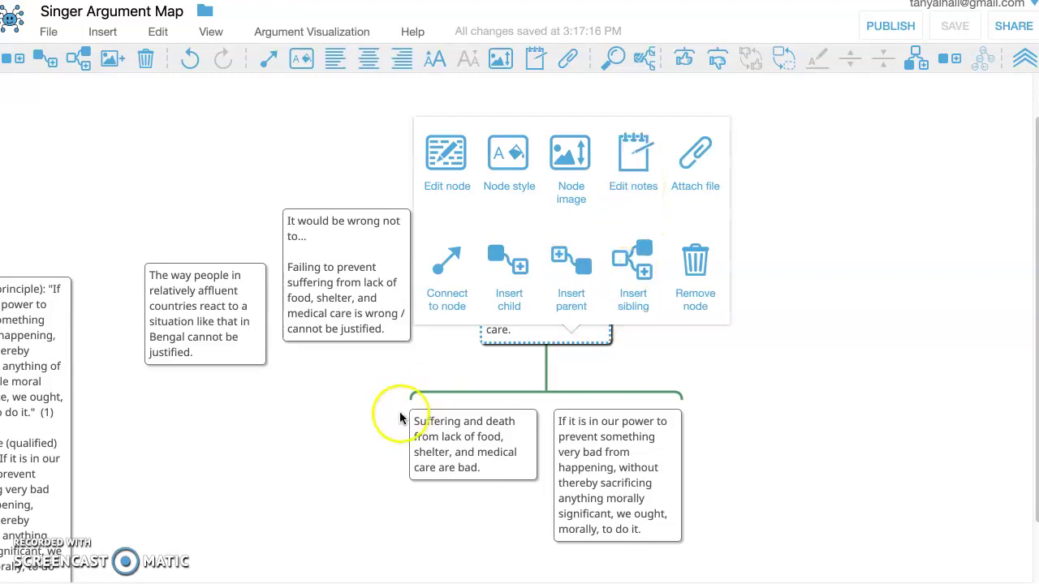
pyautogui.click(357, 457)
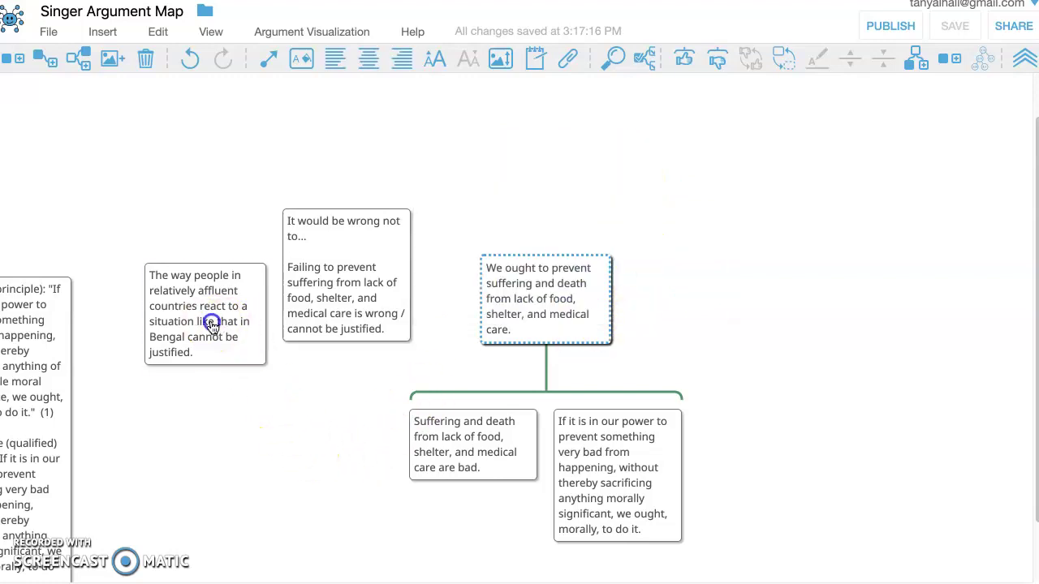
# Copy the main claim about affluent countries' reaction to Bengal into a note on the "We ought to prevent" box, in quotation marks with citation (1).
pyautogui.click(209, 273)
pyautogui.click(170, 276)
pyautogui.moveTo(152, 274); pyautogui.dragTo(232, 352)
pyautogui.hotkey('ctrl', 'c')
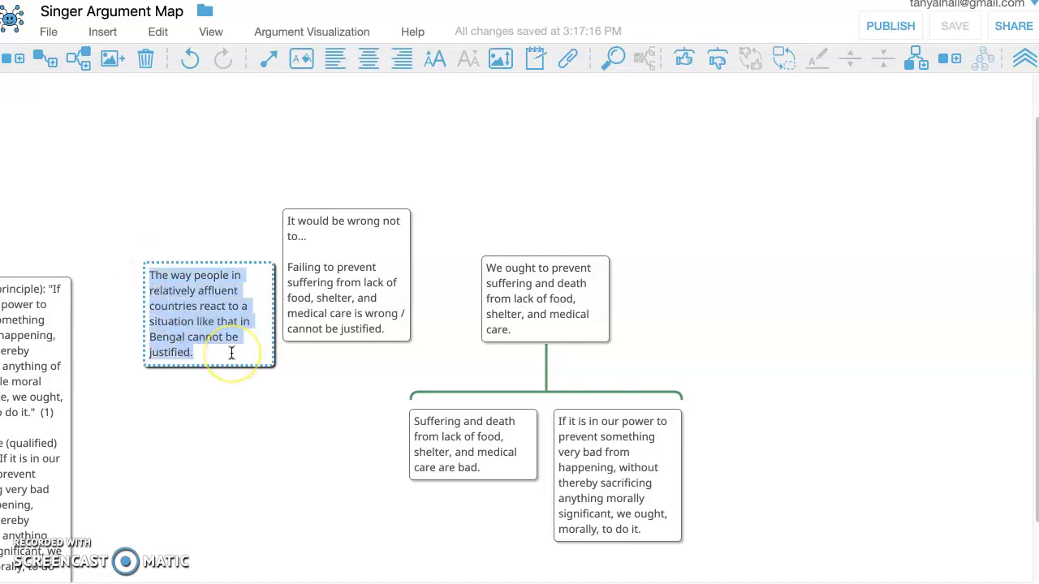
pyautogui.click(511, 322)
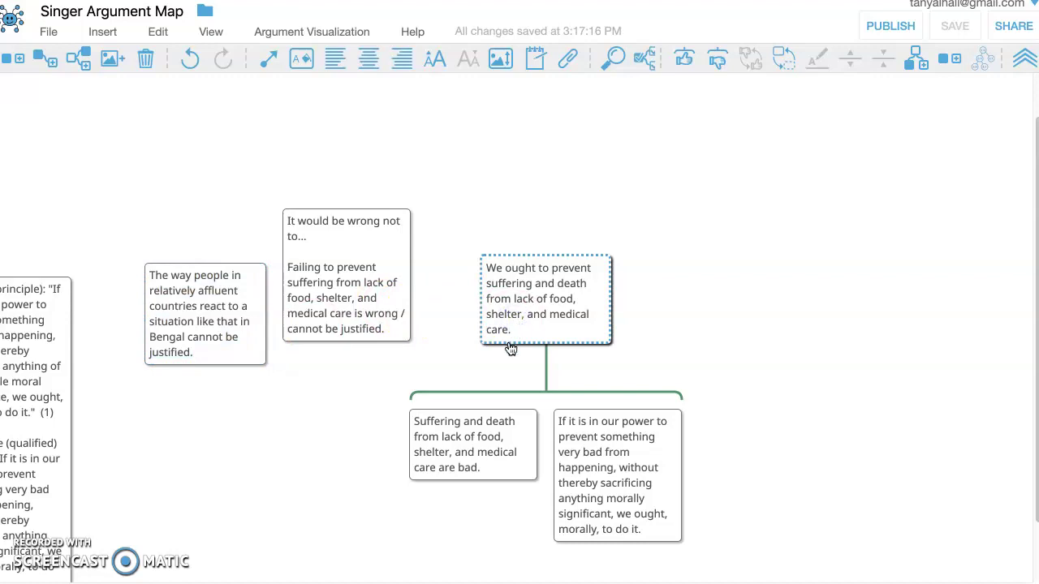
pyautogui.rightClick(495, 333)
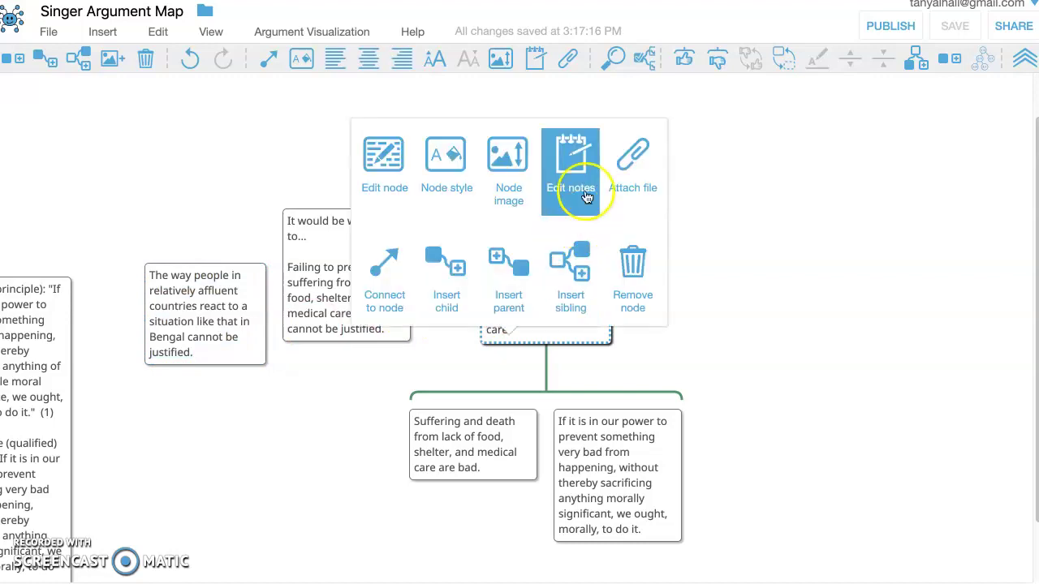
pyautogui.click(573, 164)
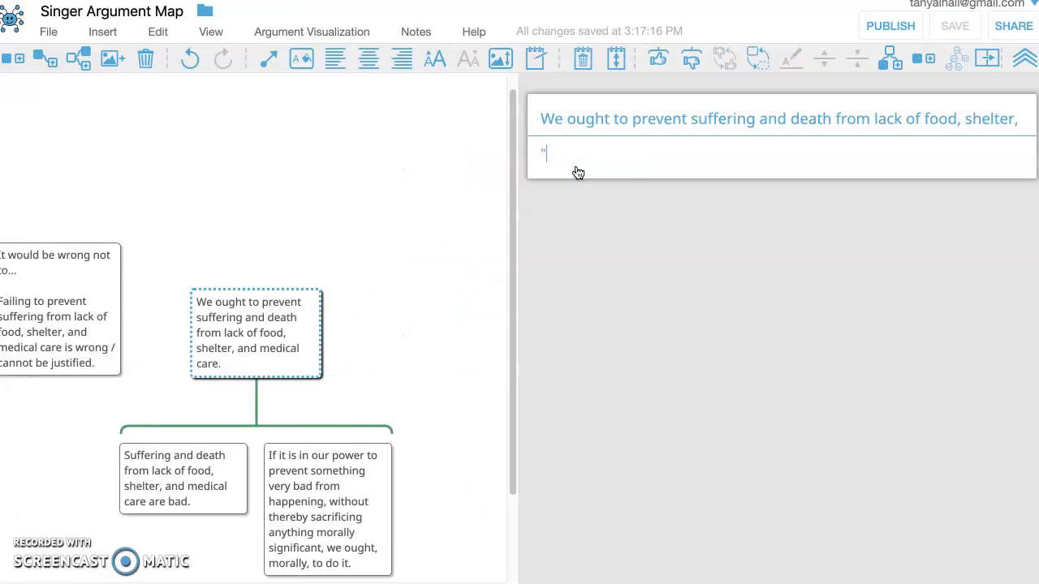
pyautogui.write('"')
pyautogui.hotkey('ctrl', 'v')
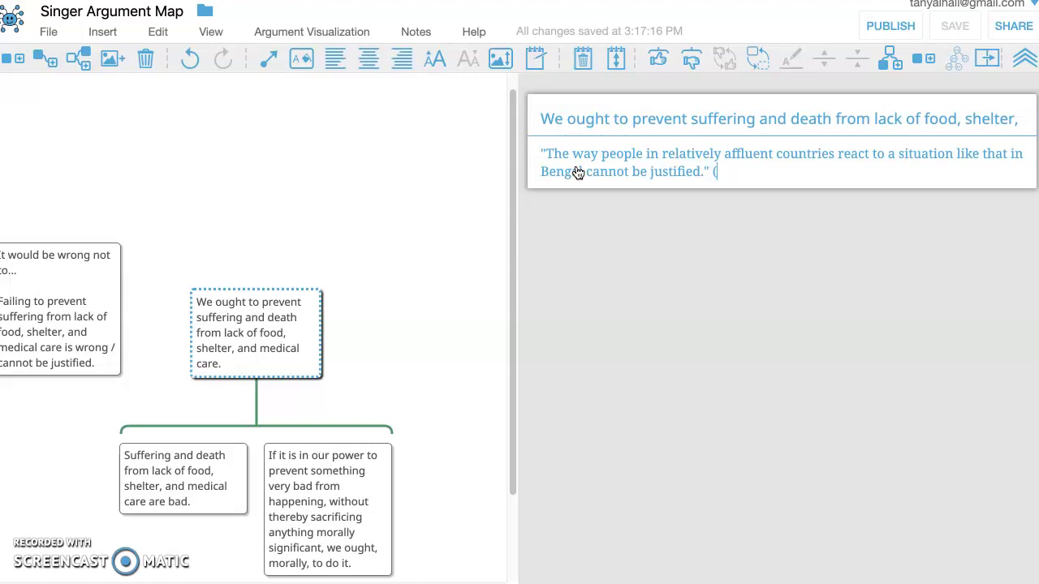
pyautogui.press('Return')
pyautogui.press('Return')
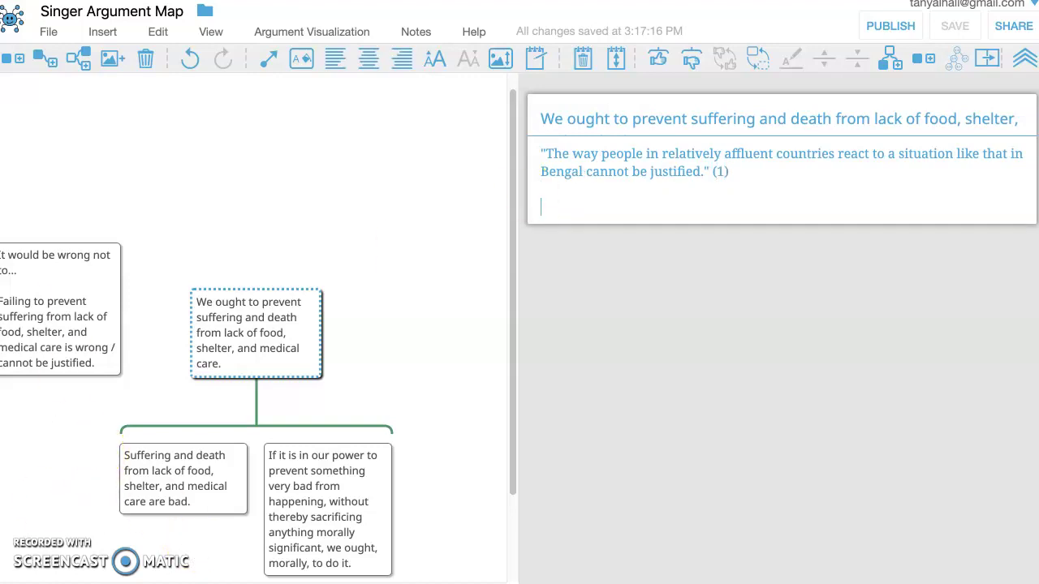
# Add the "Failing to prevent suffering..." sentence from the neighbouring box as a second paragraph of the note, prefixed with "I.e.,", and close the notes.
pyautogui.click(18, 301)
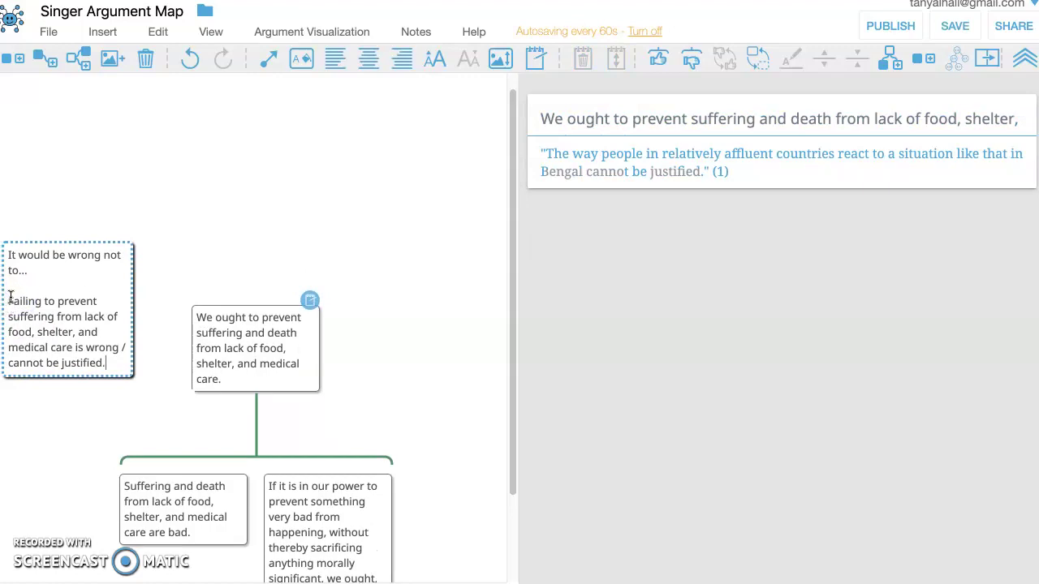
pyautogui.moveTo(11, 297); pyautogui.dragTo(116, 365)
pyautogui.hotkey('ctrl', 'c')
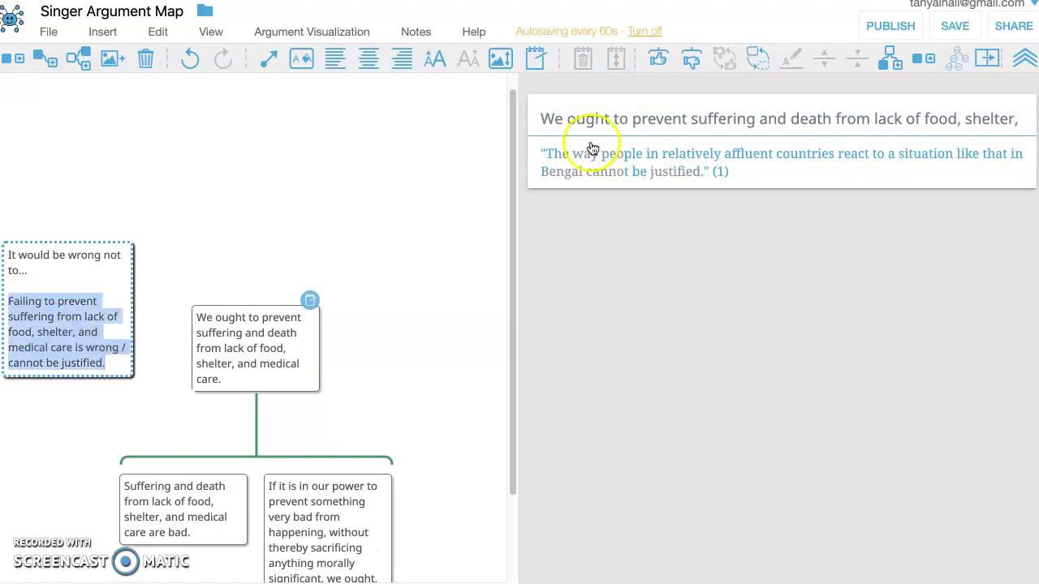
pyautogui.click(771, 181)
pyautogui.press('Return')
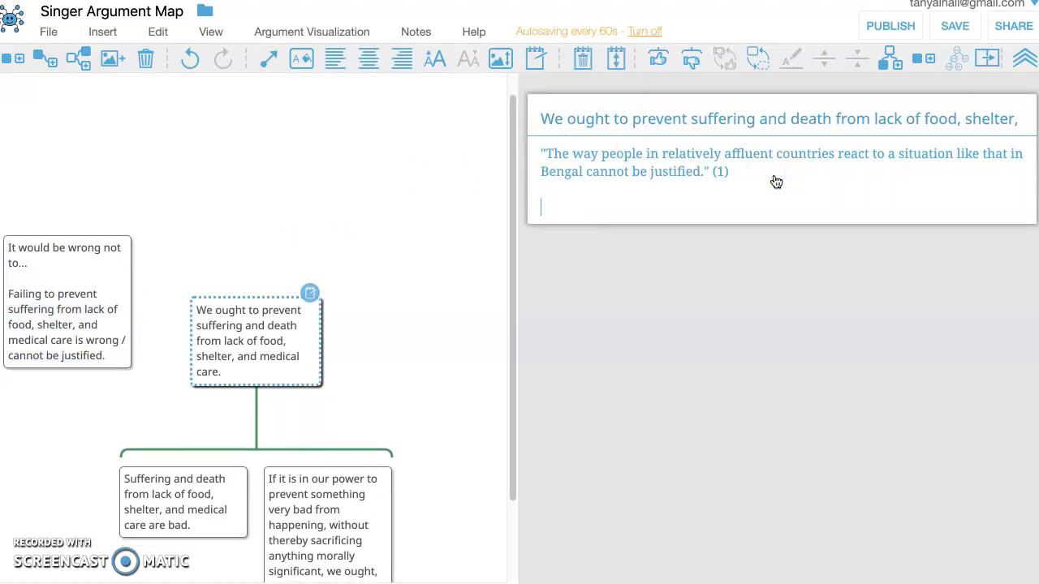
pyautogui.hotkey('ctrl', 'v')
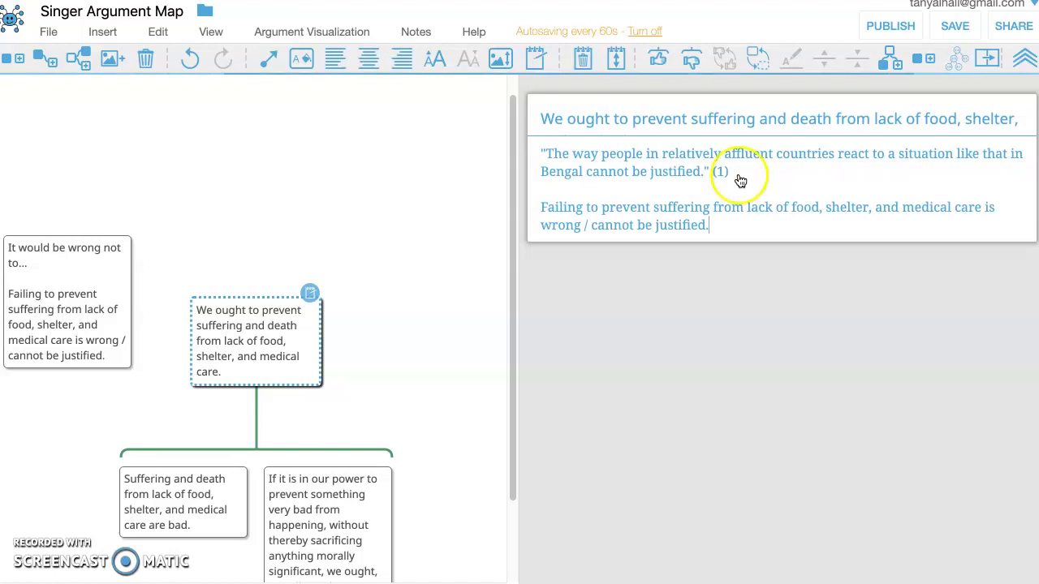
pyautogui.click(543, 209)
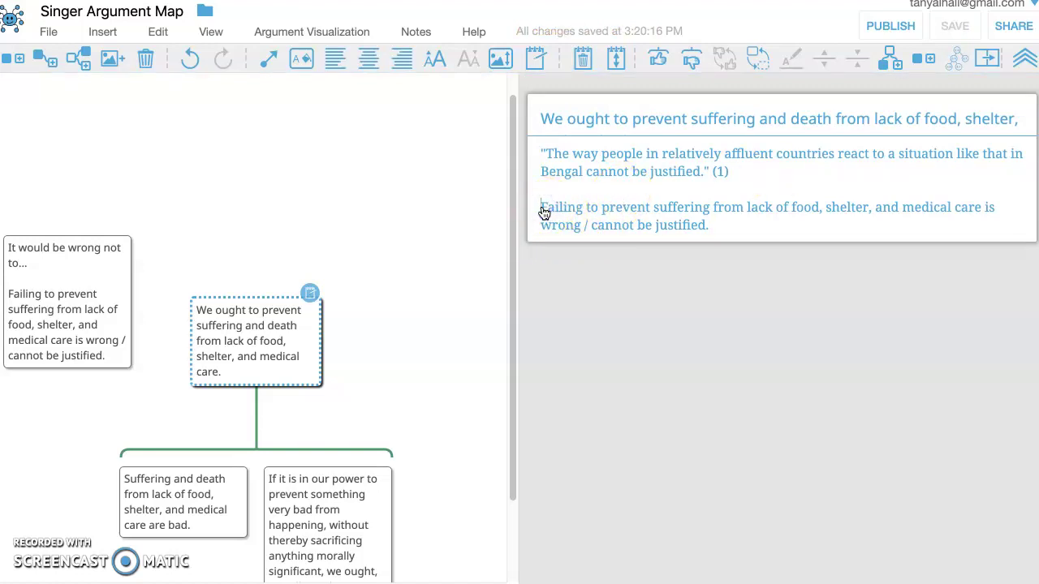
pyautogui.write('I ')
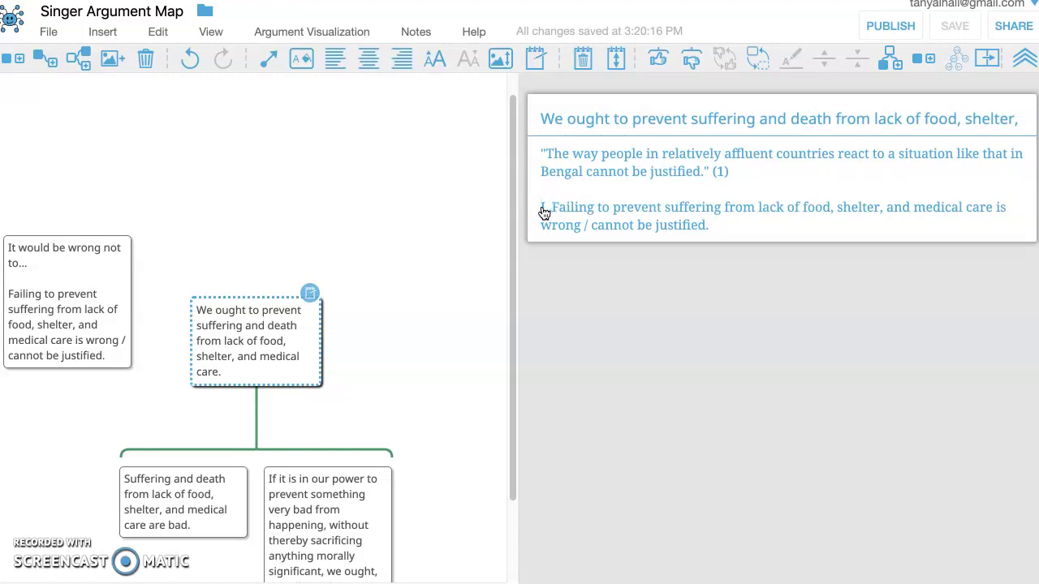
pyautogui.write('.e.,')
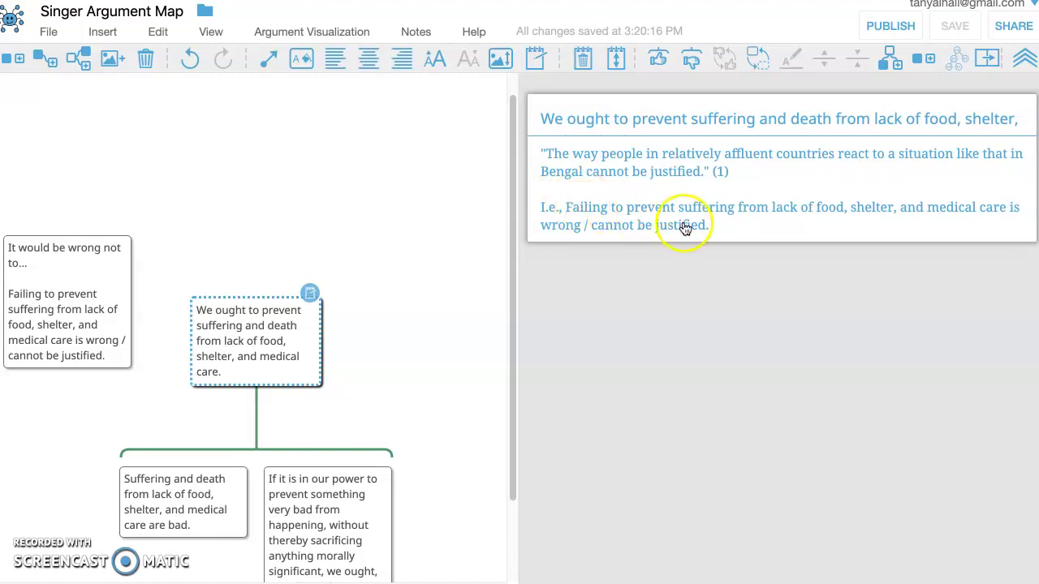
pyautogui.click(729, 229)
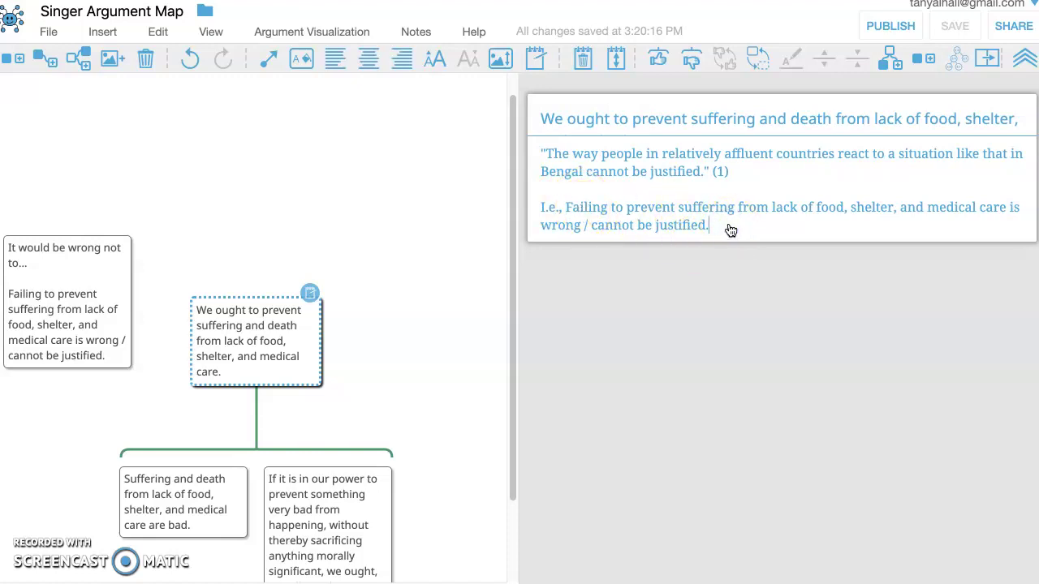
pyautogui.press('Return')
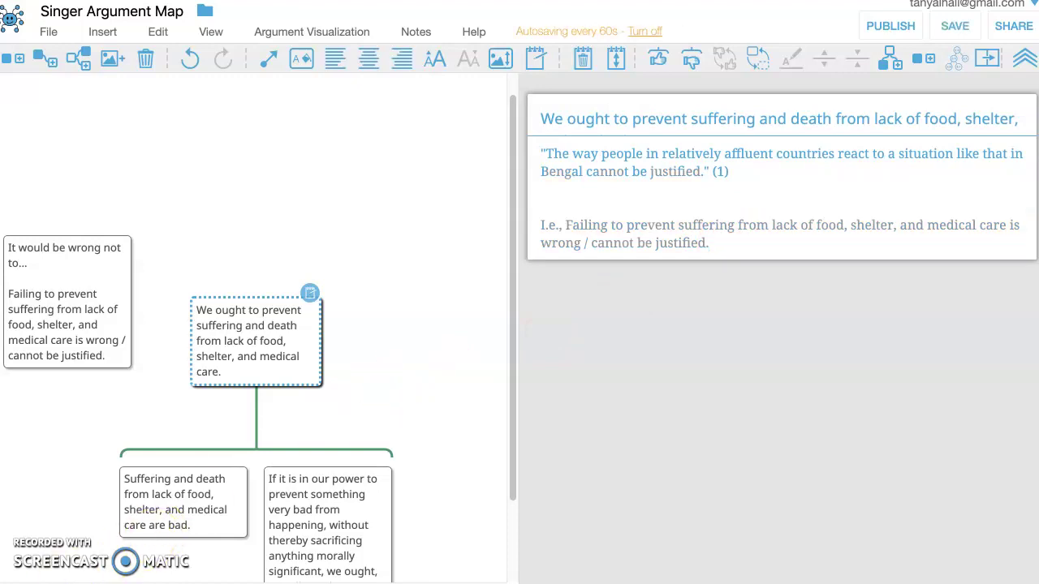
pyautogui.click(988, 59)
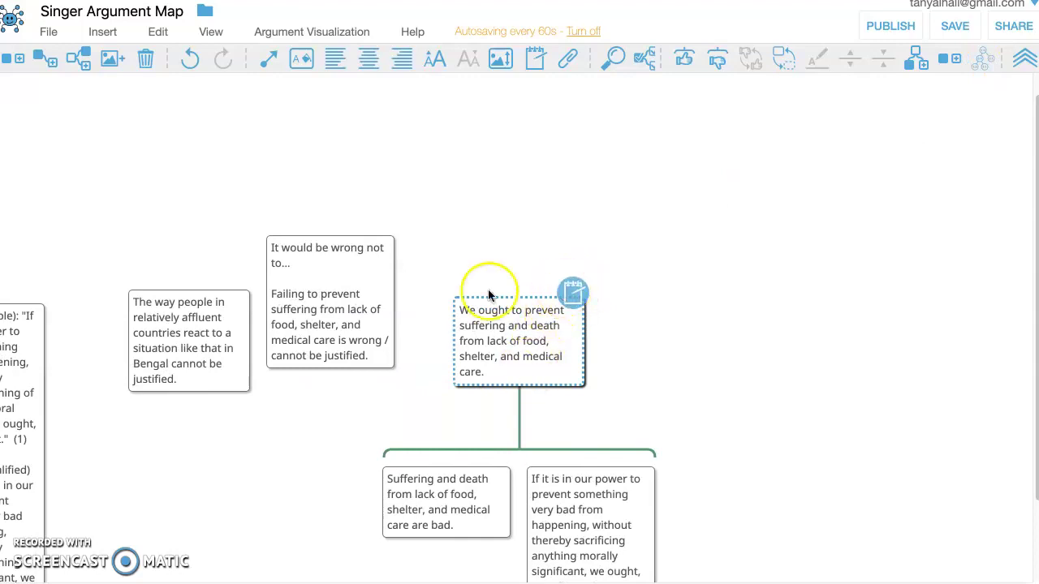
# Delete the separate "It would be wrong not to..." and "The way people in relatively affluent countries..." boxes.
pyautogui.click(319, 257)
pyautogui.press('Delete')
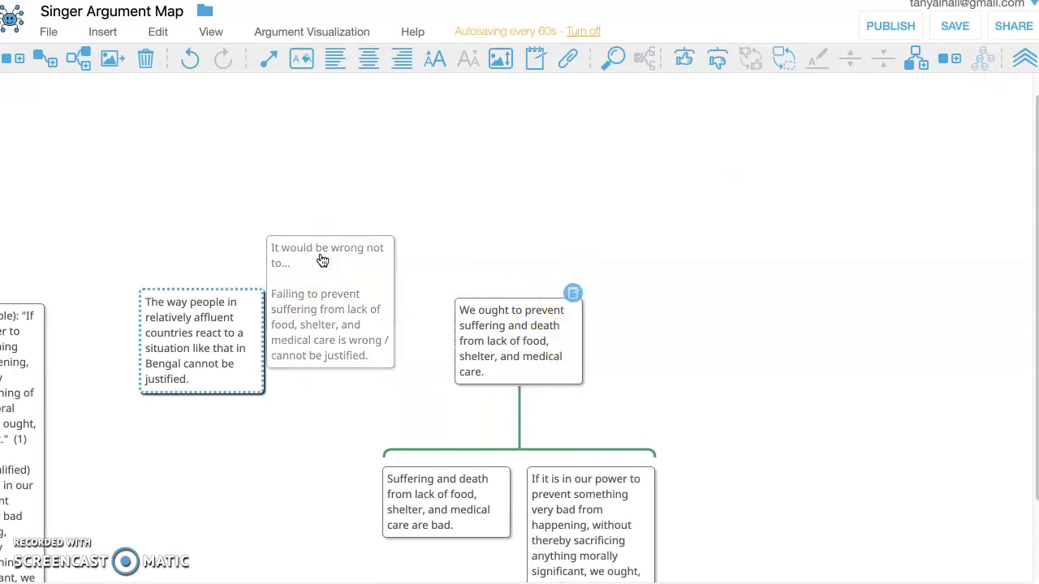
pyautogui.click(278, 312)
pyautogui.press('Delete')
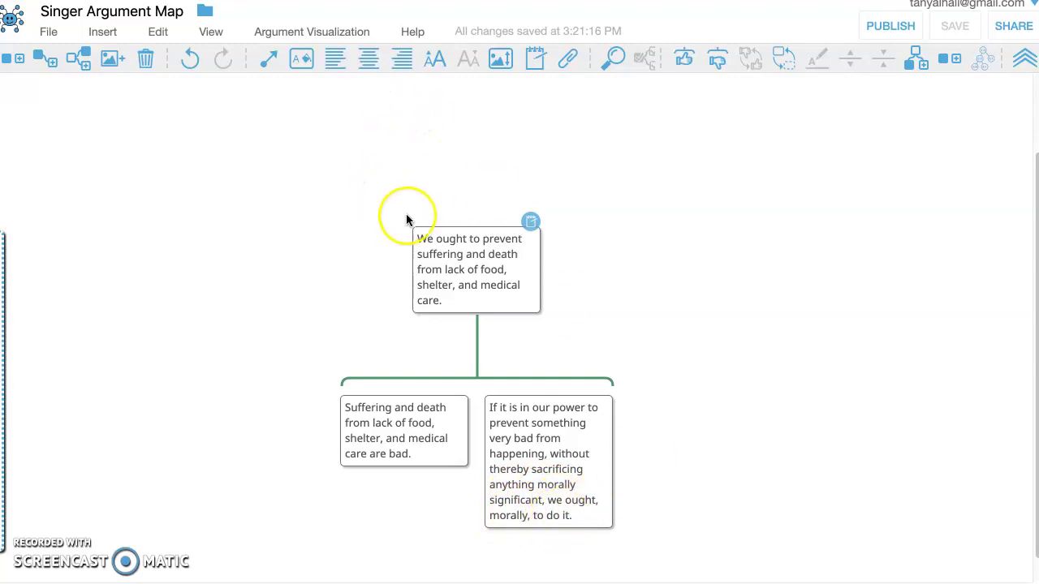
# Add a third co-premise reading "It is in our power to prevent suffering and death from lack of food, shelter, and medical care.".
pyautogui.click(542, 513)
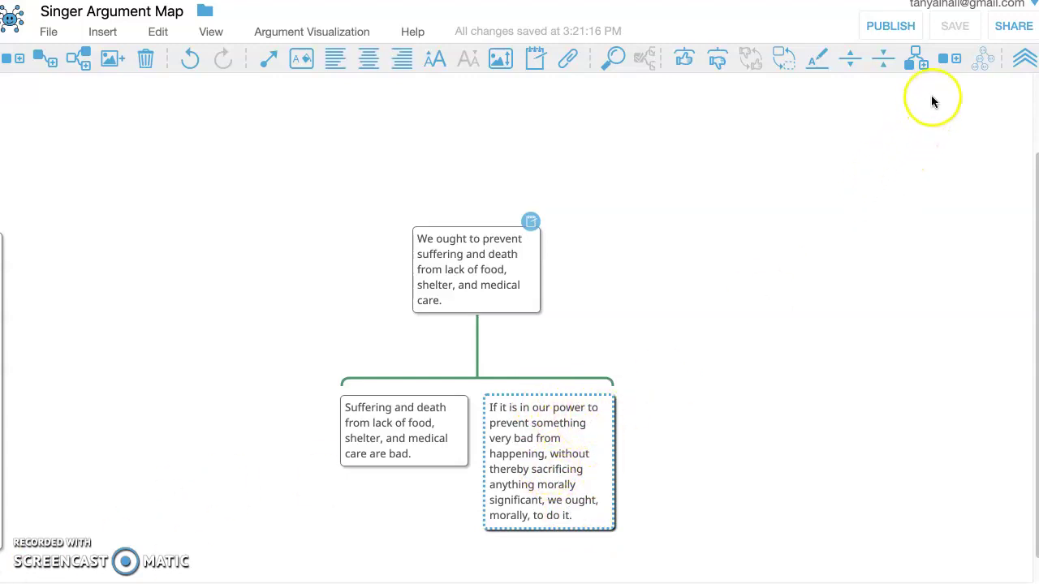
pyautogui.click(920, 65)
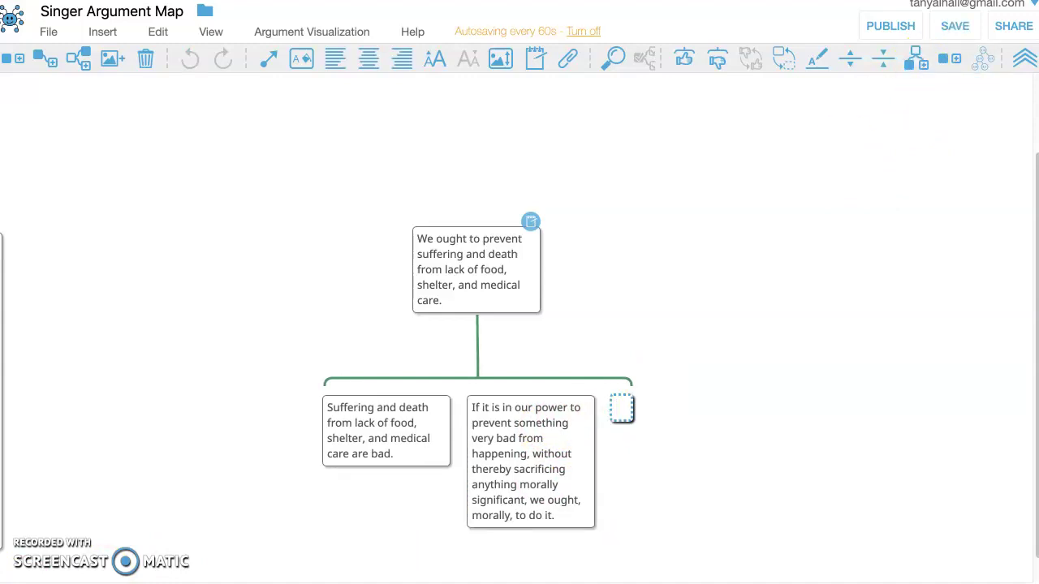
pyautogui.write('It is in our power to prevent suffering and death from lack of food, shelter, and medical care.')
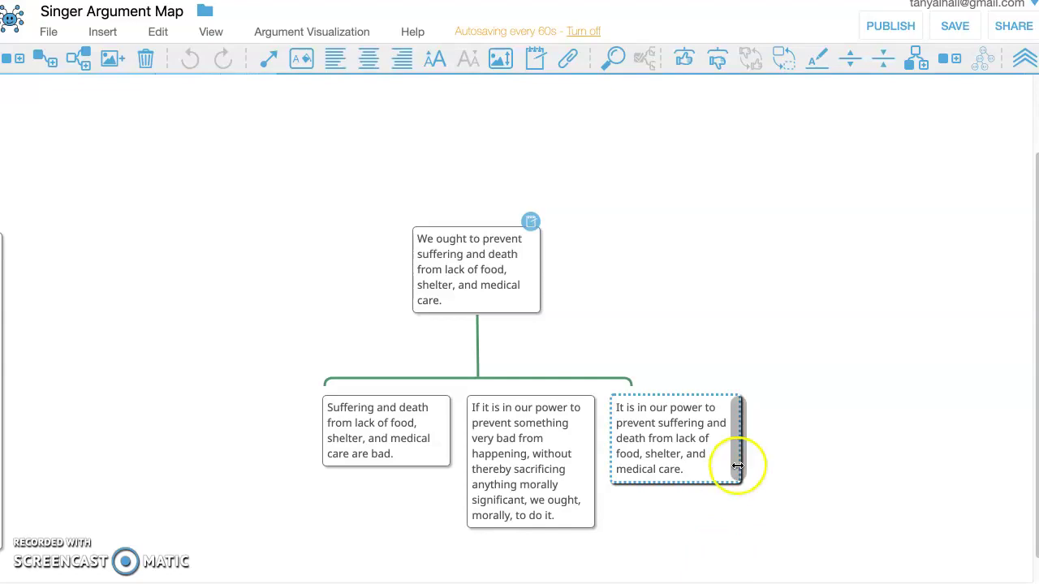
# In the source article's first paragraph, find and copy the sentence stating that human decisions and actions can prevent this kind of suffering.
pyautogui.hotkey('ctrl', 'Tab')
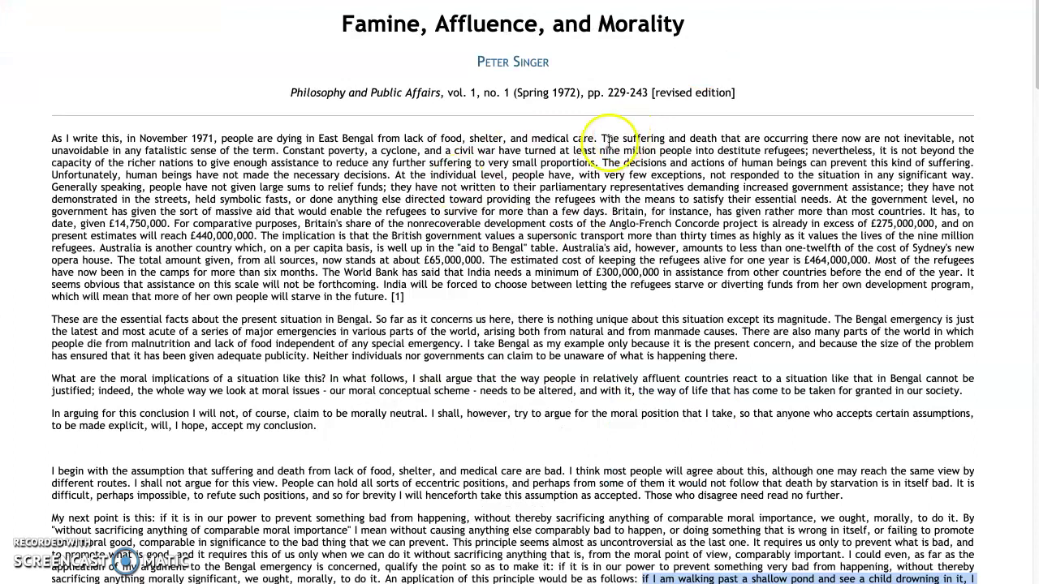
pyautogui.click(810, 148)
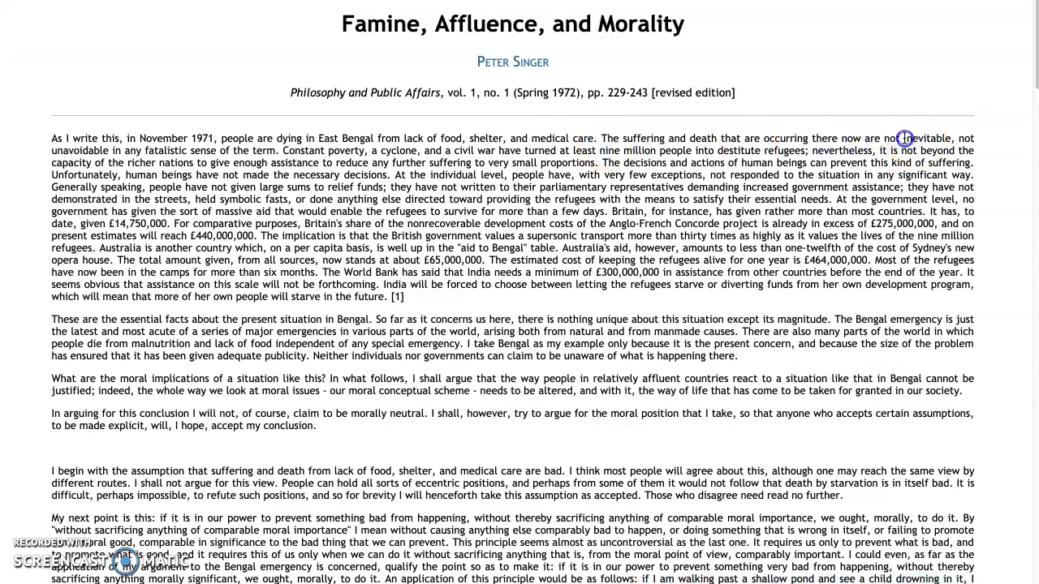
pyautogui.moveTo(918, 139); pyautogui.dragTo(743, 138)
pyautogui.click(808, 164)
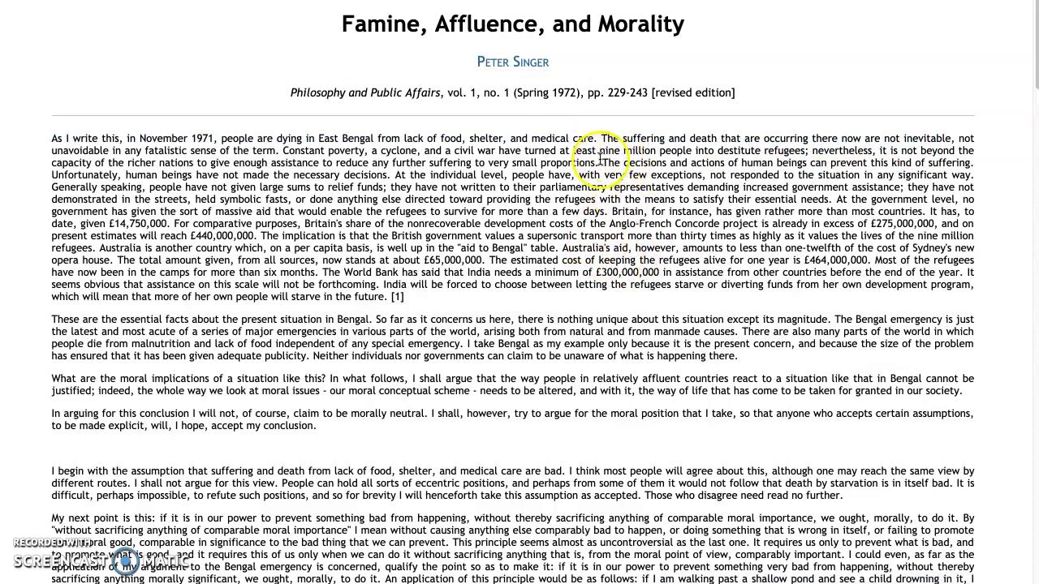
pyautogui.moveTo(602, 162); pyautogui.dragTo(680, 165)
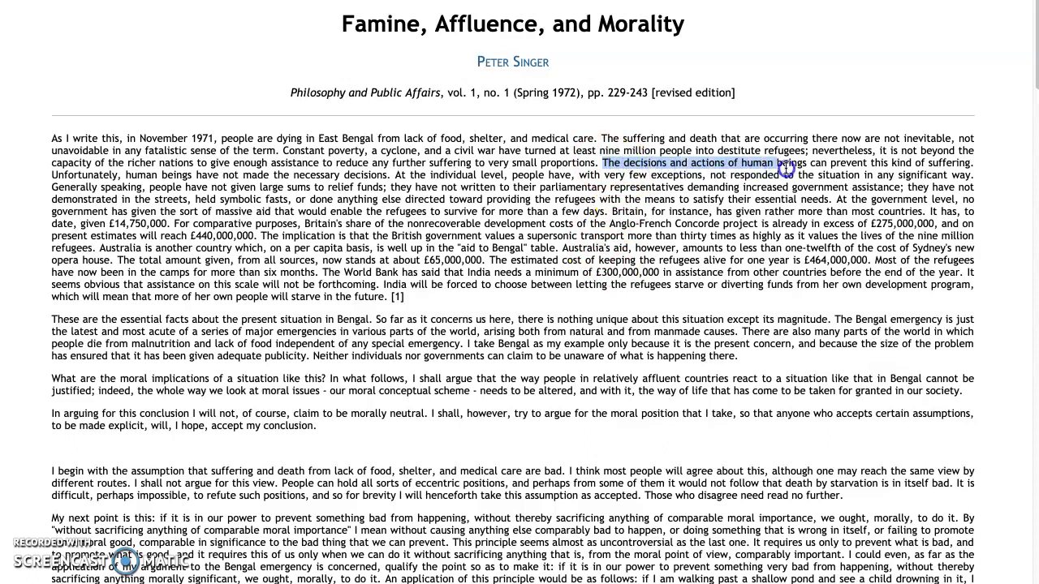
pyautogui.moveTo(793, 167); pyautogui.dragTo(972, 165)
pyautogui.hotkey('ctrl', 'c')
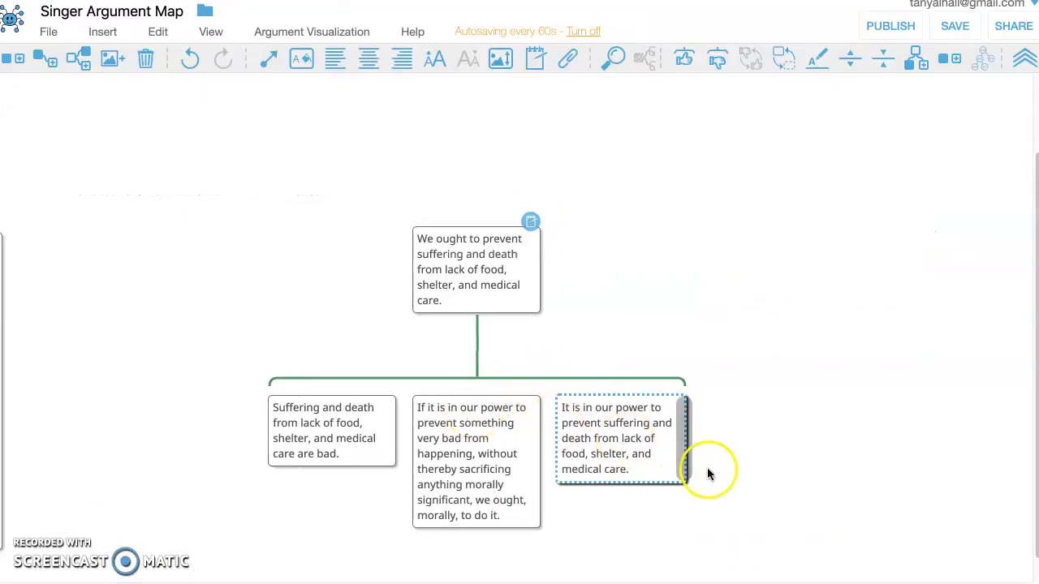
# Back in the argument map, mark the "It is in our power..." premise as an implicit claim, and remove that marking again.
pyautogui.click(810, 415)
pyautogui.click(587, 470)
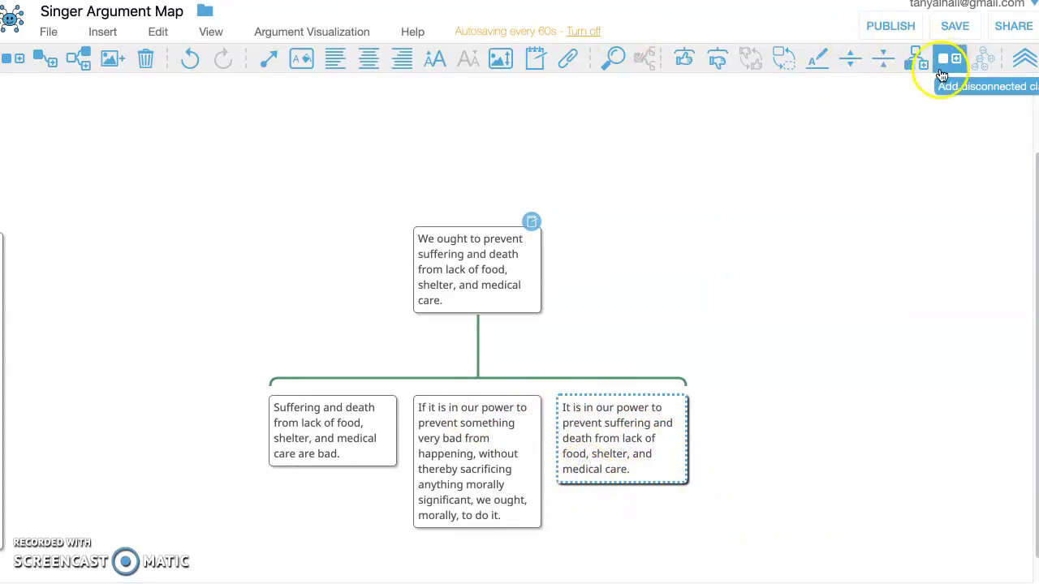
pyautogui.click(789, 67)
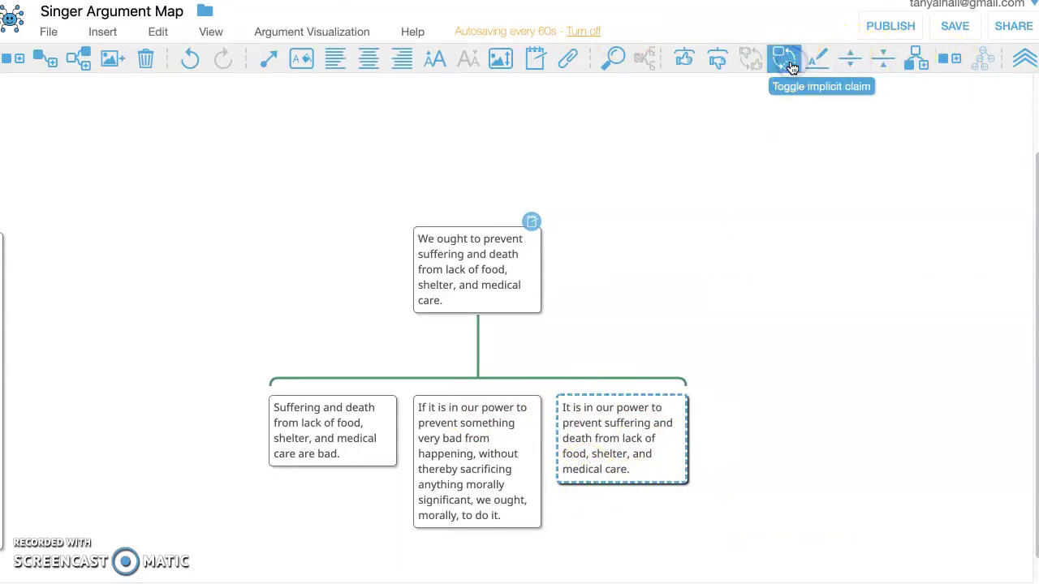
pyautogui.click(786, 62)
pyautogui.click(293, 487)
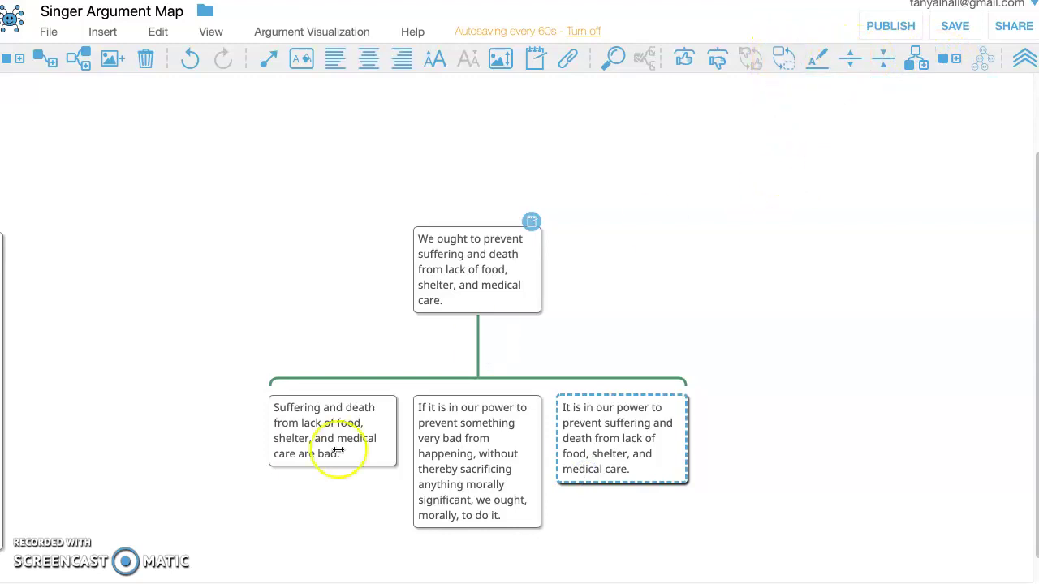
pyautogui.click(470, 483)
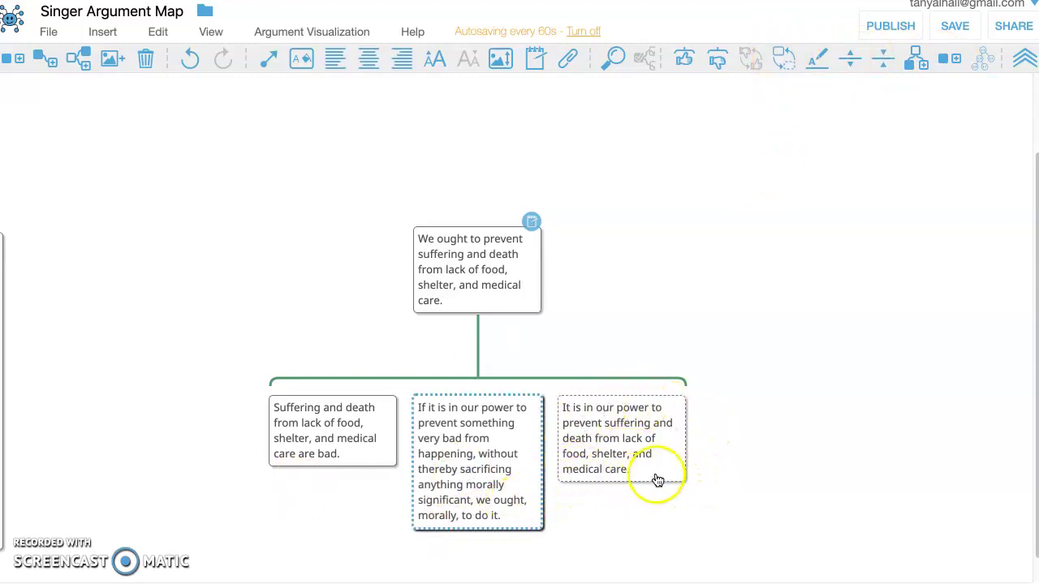
pyautogui.click(647, 449)
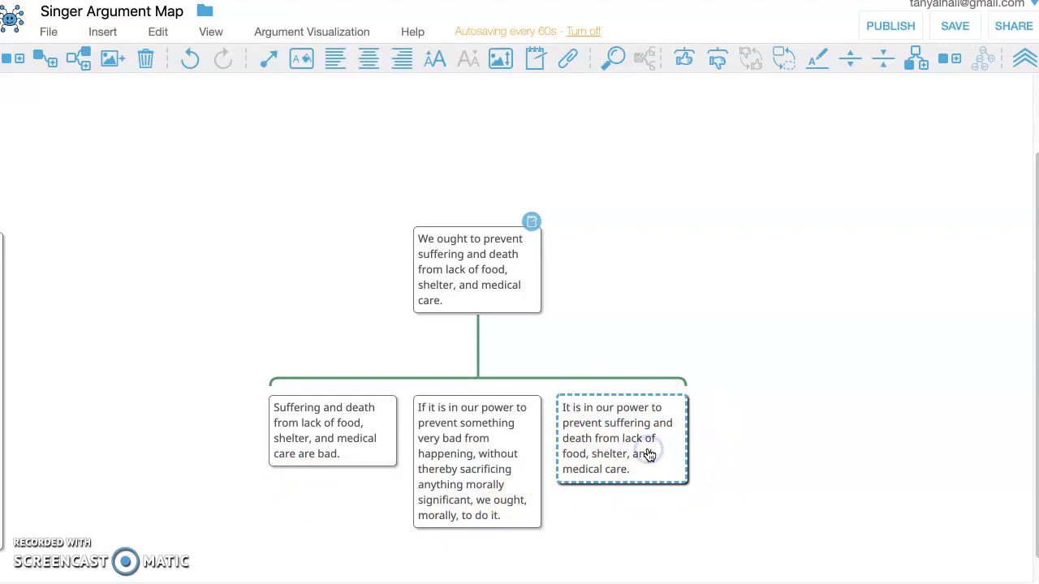
pyautogui.click(783, 63)
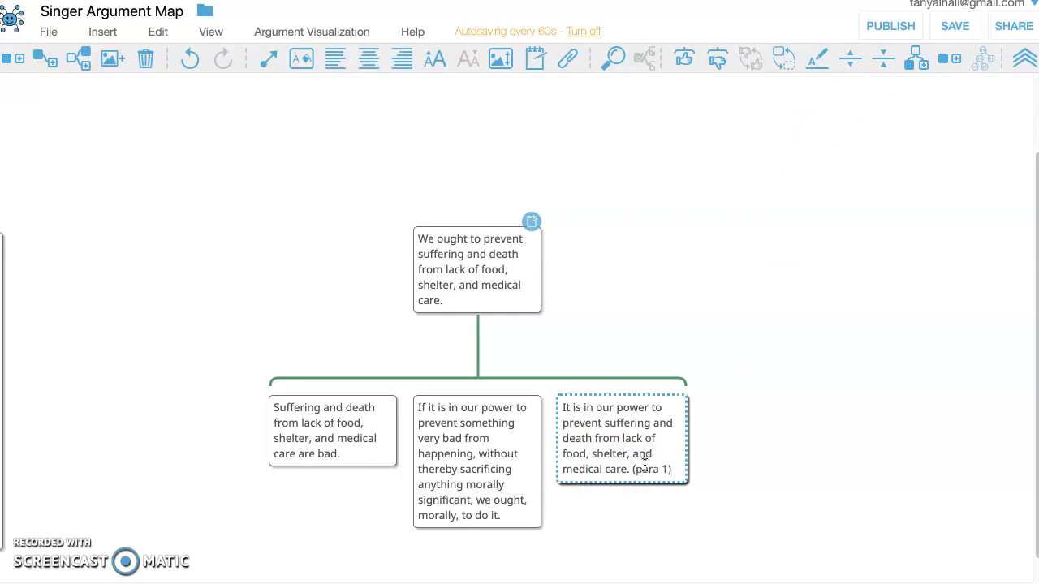
# Cite (para 3) on the conclusion and (para 5), (para 6) and (para 1) on the premises, putting the first two premises in quotation marks.
pyautogui.doubleClick(645, 465)
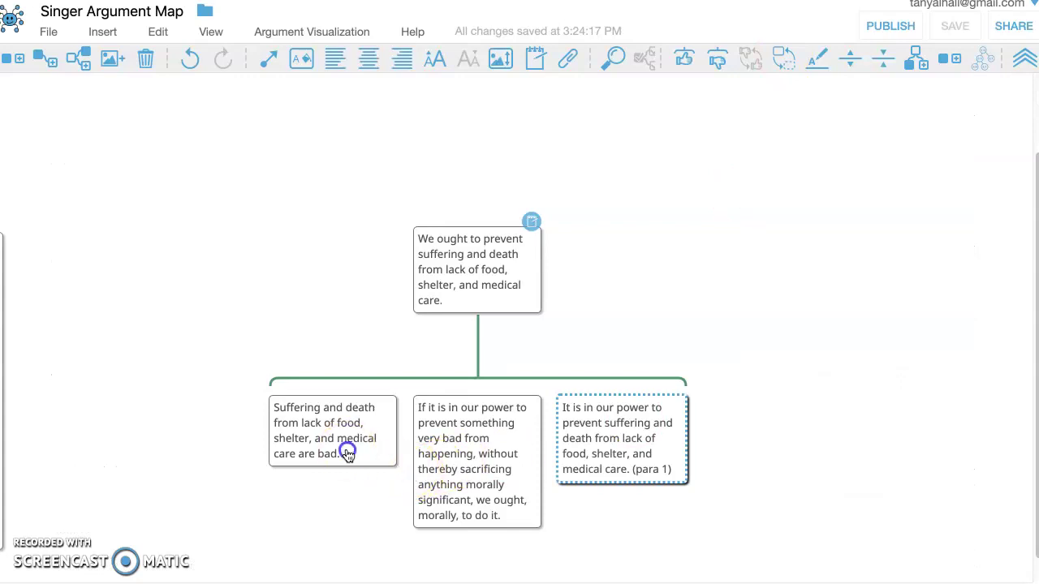
pyautogui.click(351, 452)
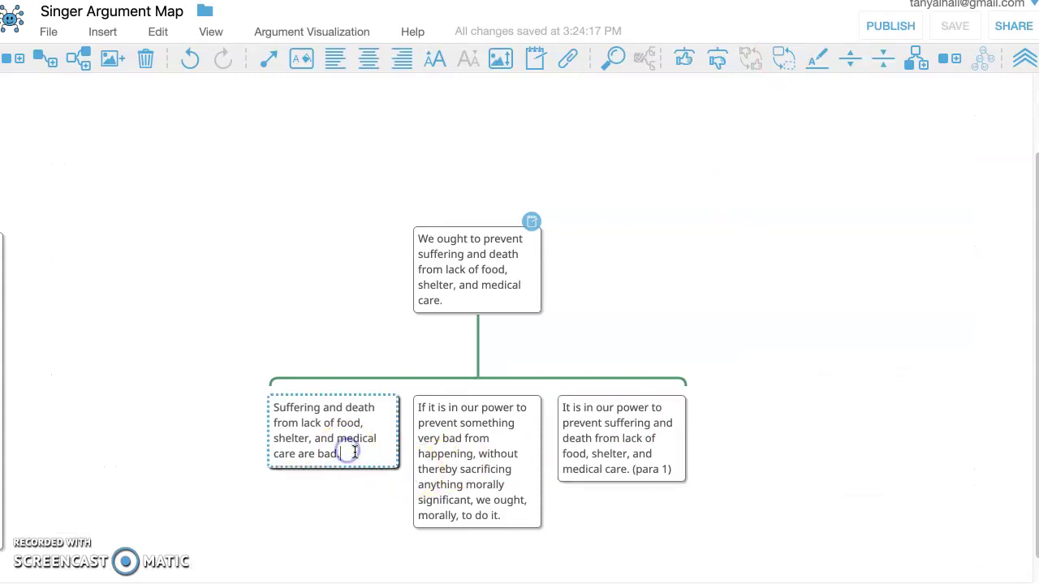
pyautogui.write('(para 5).')
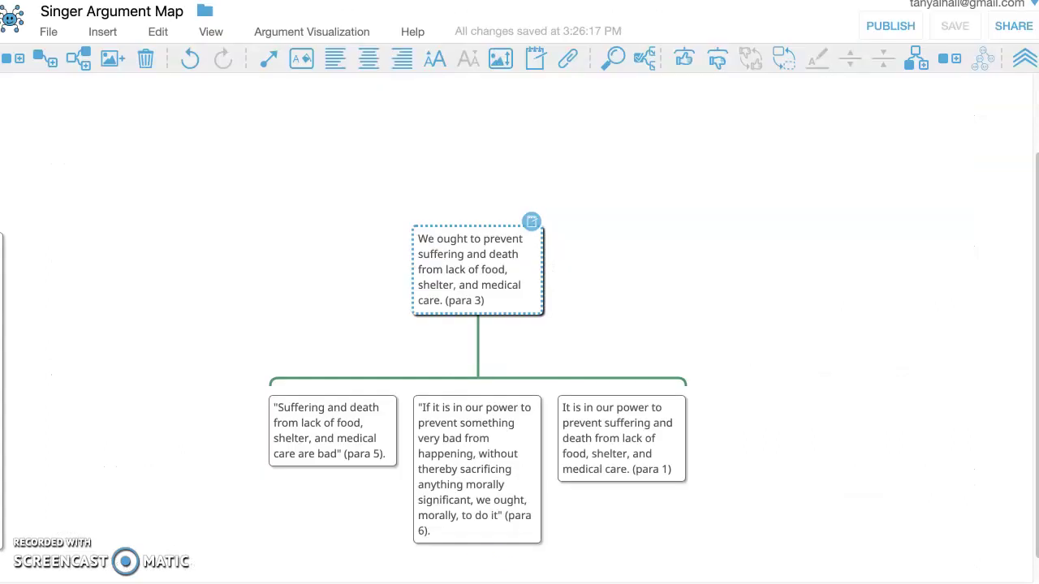
# Add the note "The decisions and actions of human beings can prevent this kind of suffering" (para 1) to the "It is in our power..." premise.
pyautogui.click(607, 458)
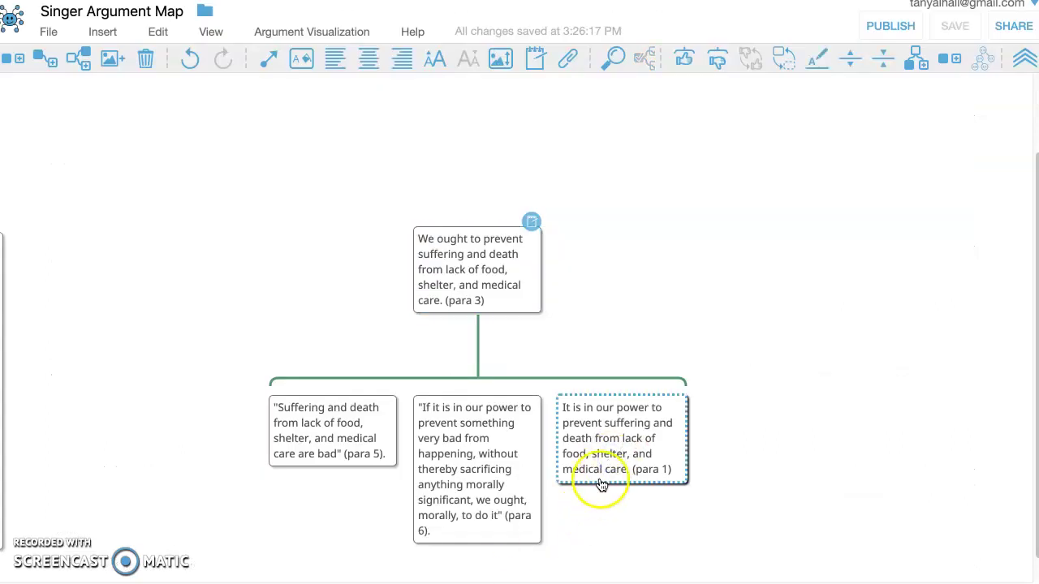
pyautogui.rightClick(602, 488)
pyautogui.press('Escape')
pyautogui.rightClick(596, 473)
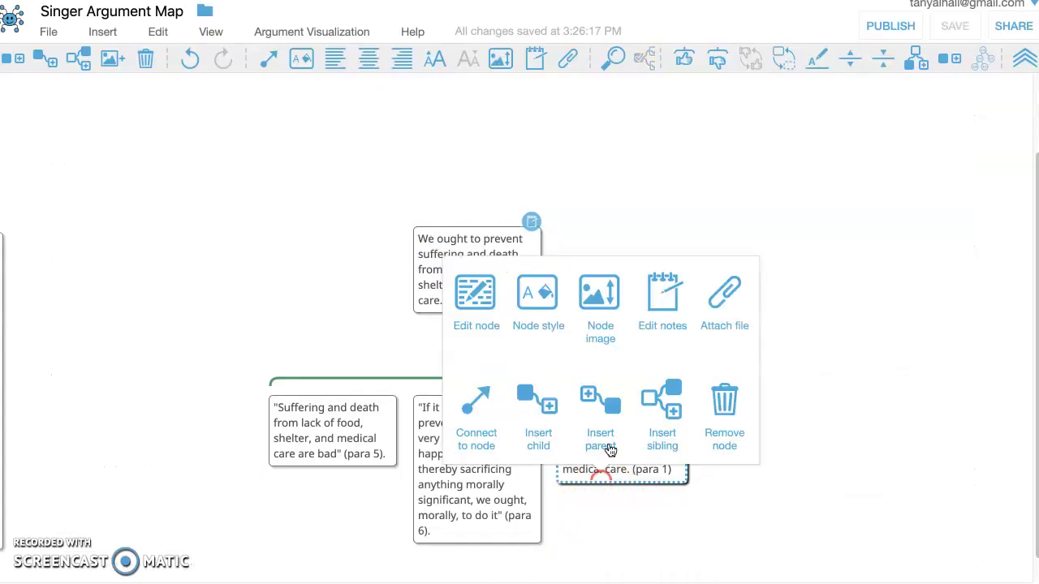
pyautogui.click(652, 305)
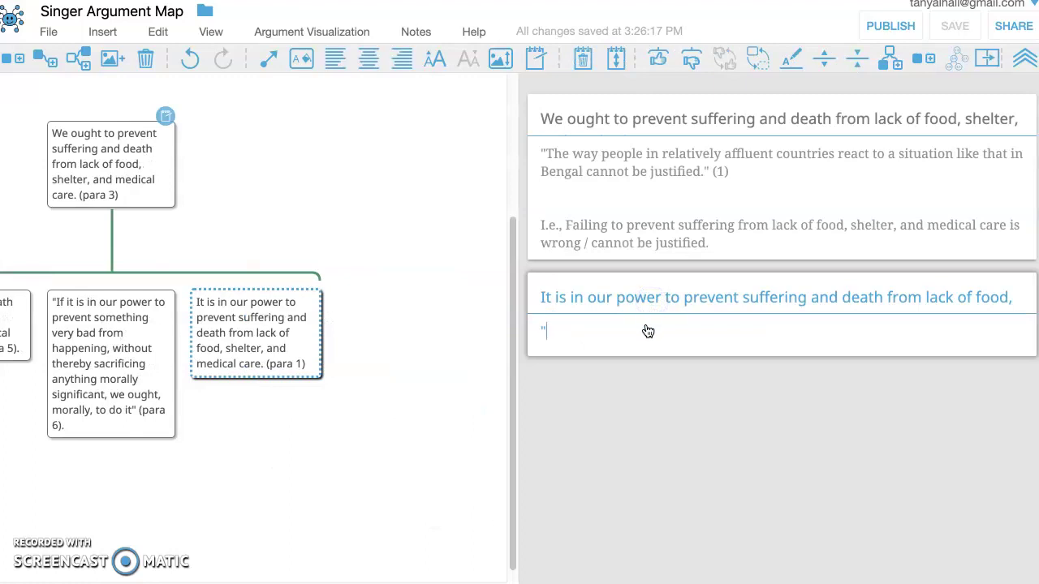
pyautogui.write('"')
pyautogui.hotkey('ctrl', 'v')
pyautogui.write('"')
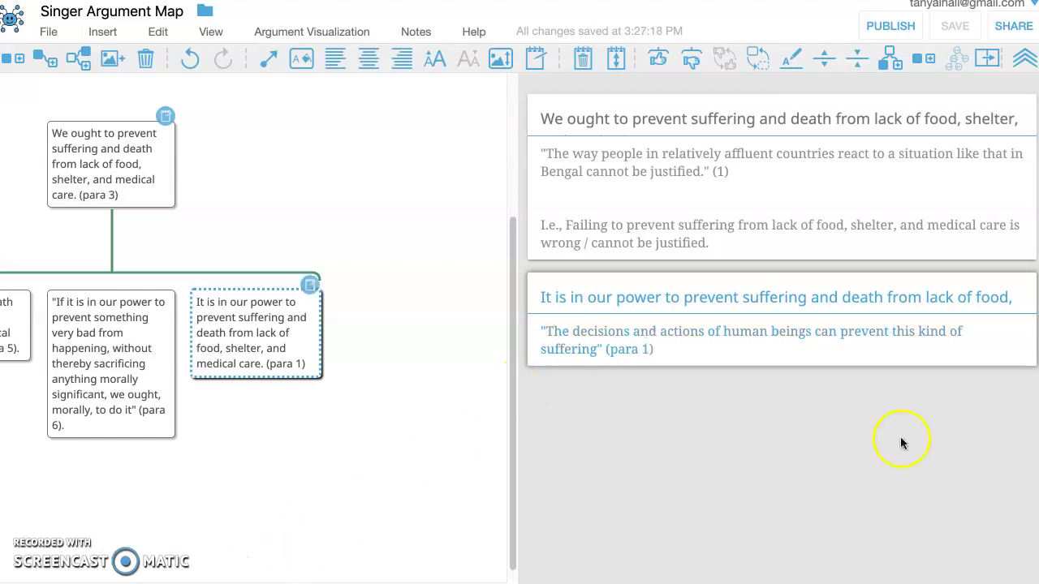
pyautogui.click(992, 58)
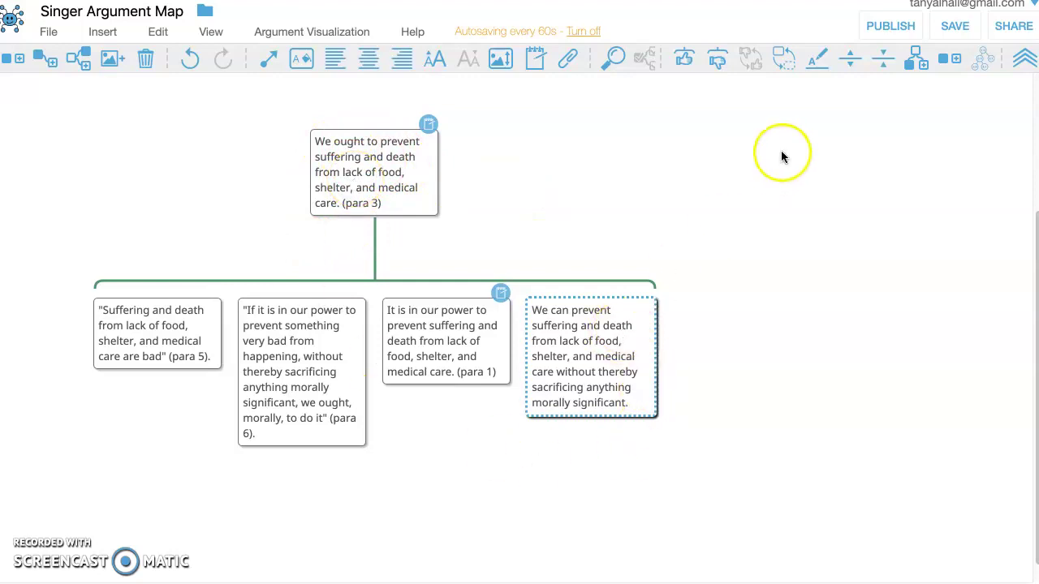
# Mark the fourth premise, "We can prevent suffering and death... without thereby sacrificing anything morally significant", as an implicit claim.
pyautogui.click(784, 55)
pyautogui.click(434, 441)
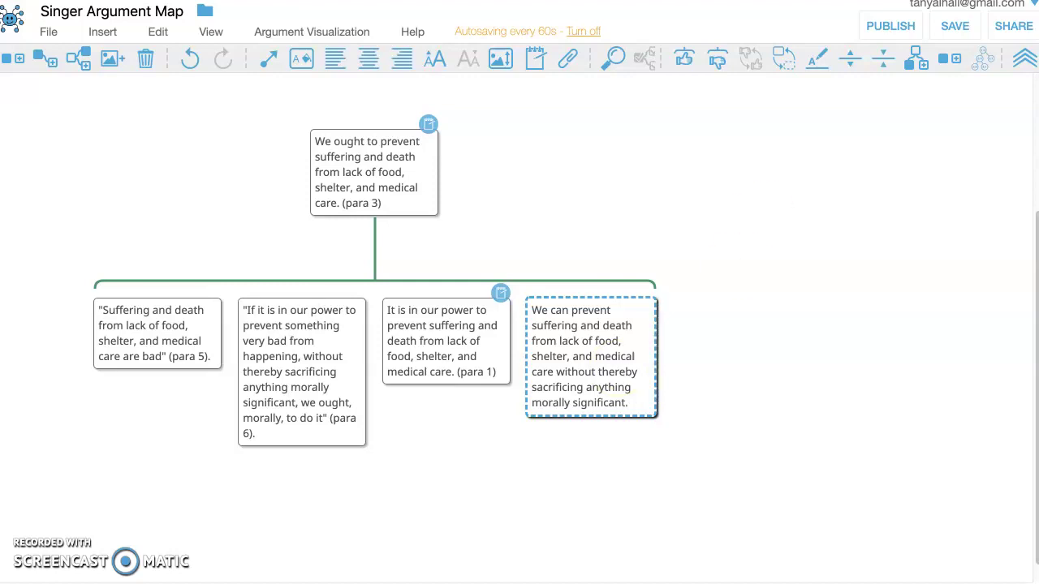
# In the source article's first paragraph, examine the passage comparing Britain's Bengal aid with the cost of the Concorde project.
pyautogui.hotkey('alt', 'Tab')
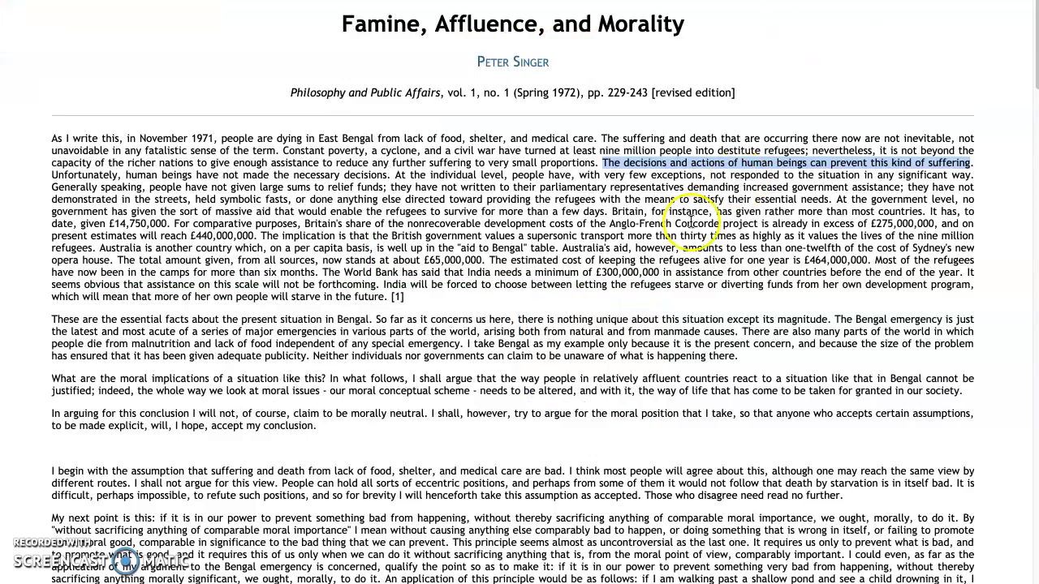
pyautogui.click(663, 254)
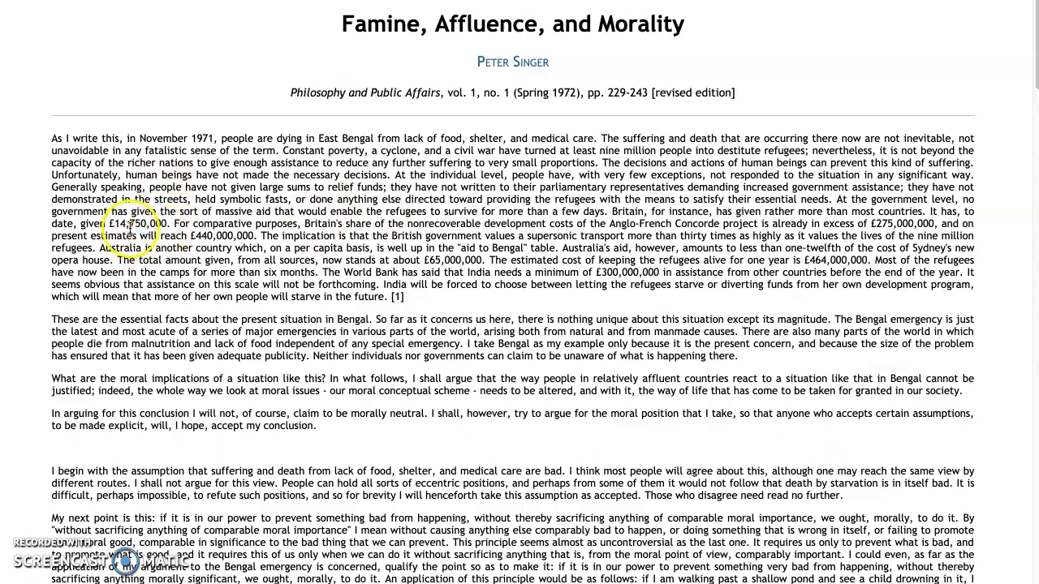
pyautogui.moveTo(174, 222); pyautogui.dragTo(300, 221)
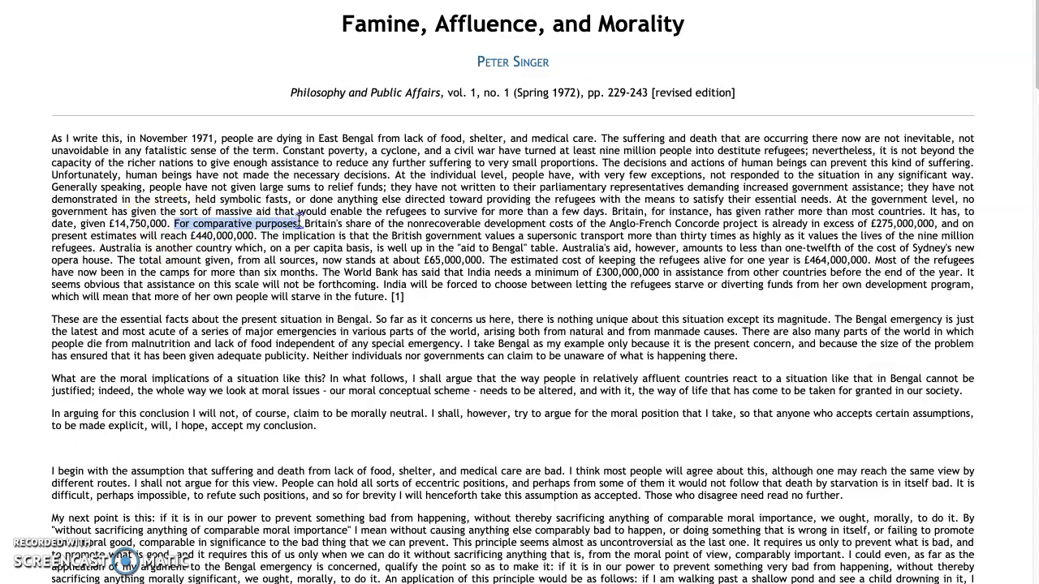
pyautogui.moveTo(675, 223); pyautogui.dragTo(847, 230)
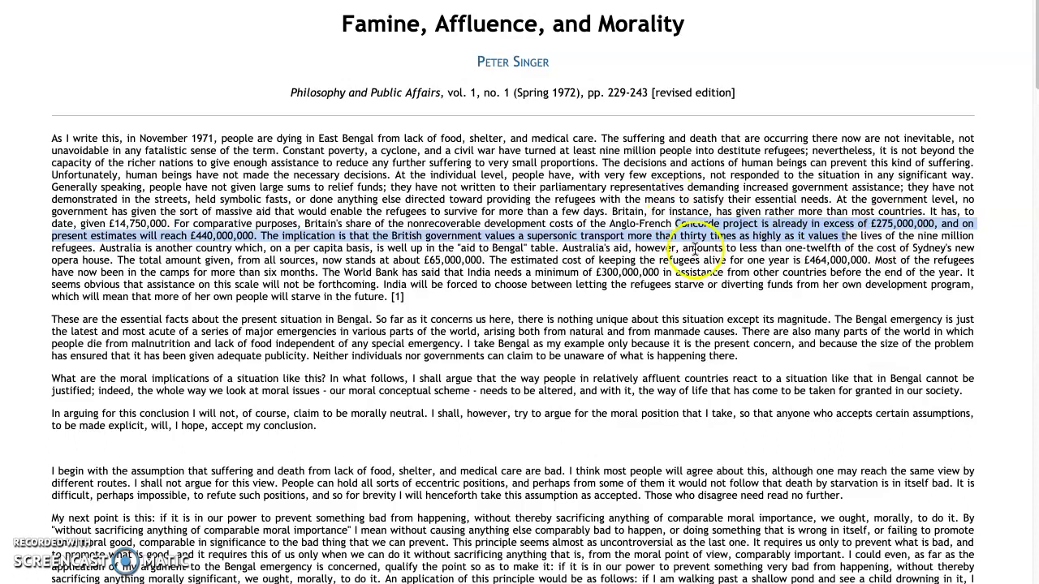
pyautogui.click(443, 241)
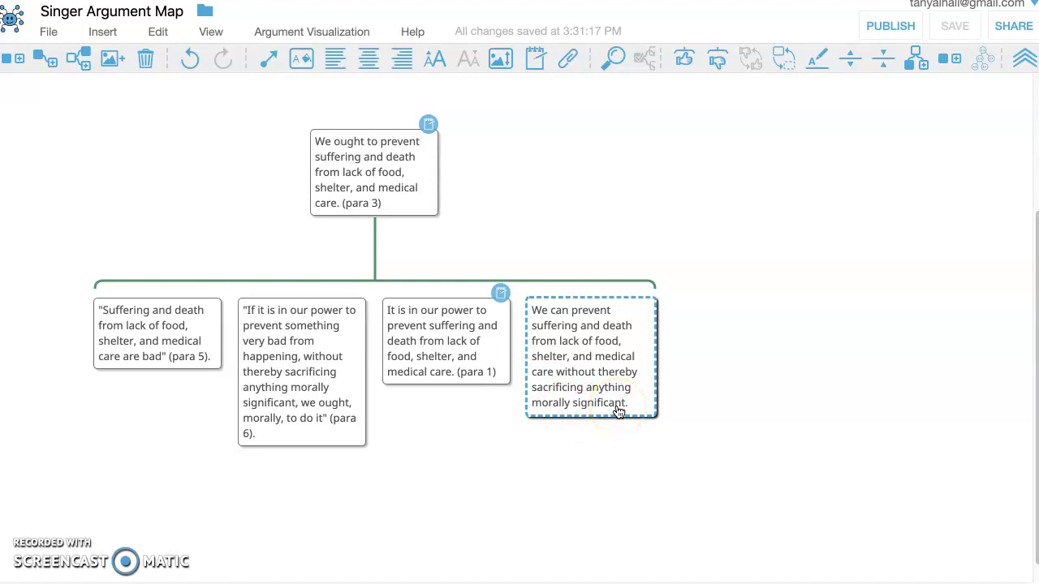
# Back in the argument map, mark the "It is in our power..." premise as an implicit claim and compare it with the other premises.
pyautogui.click(625, 408)
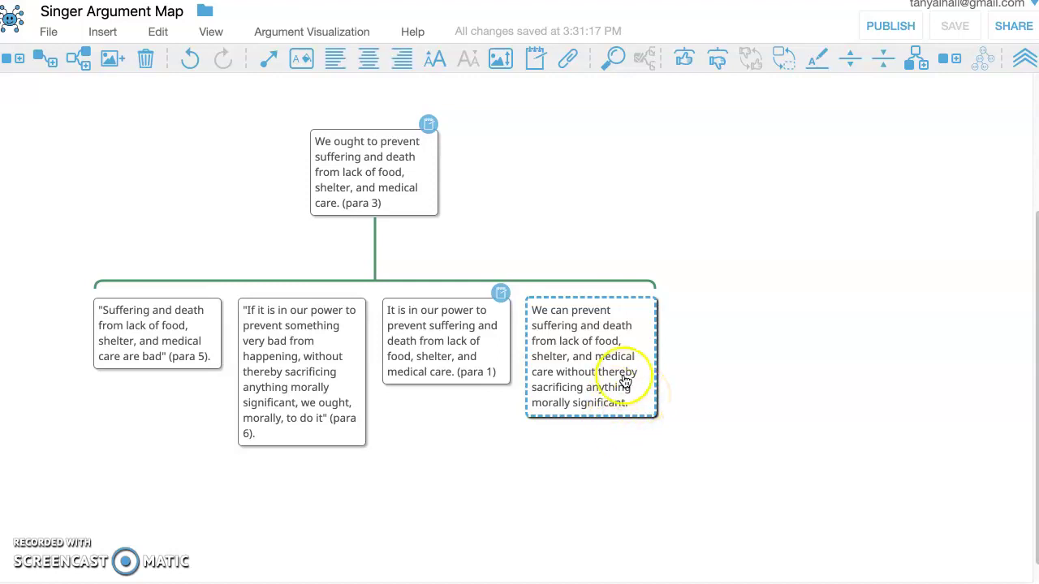
pyautogui.click(452, 497)
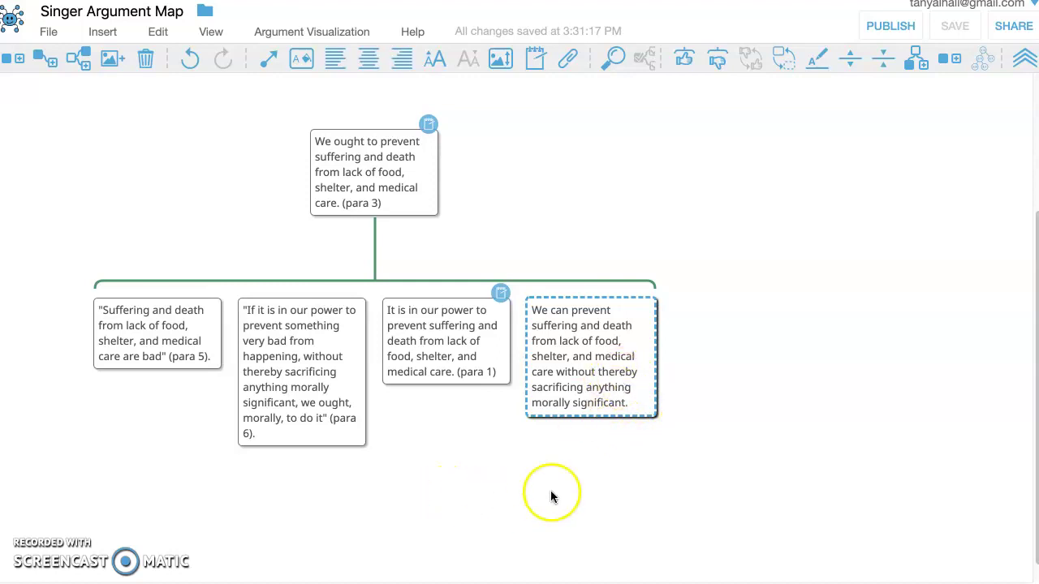
pyautogui.click(636, 412)
pyautogui.click(439, 332)
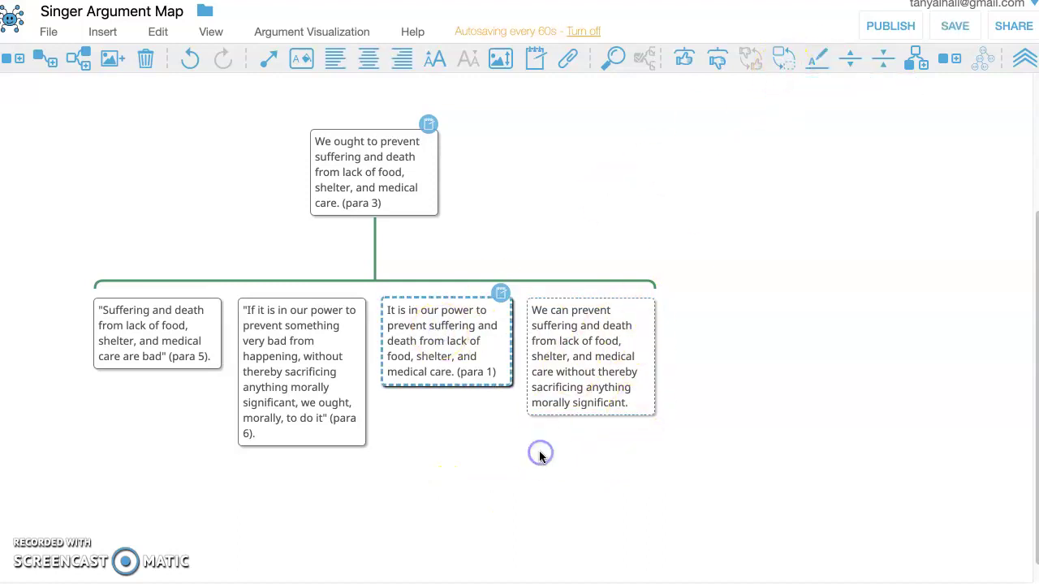
pyautogui.click(333, 381)
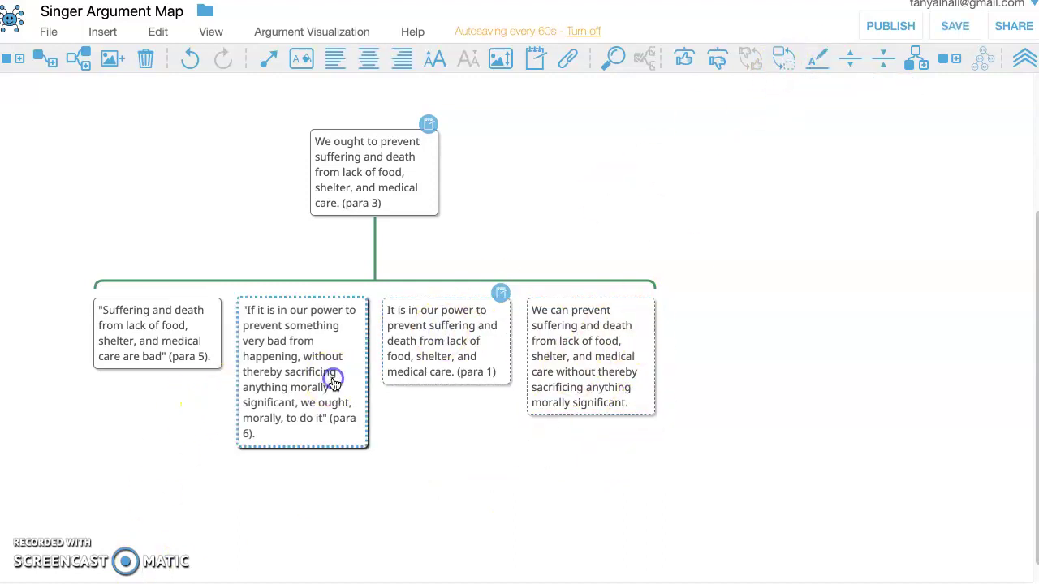
pyautogui.click(188, 347)
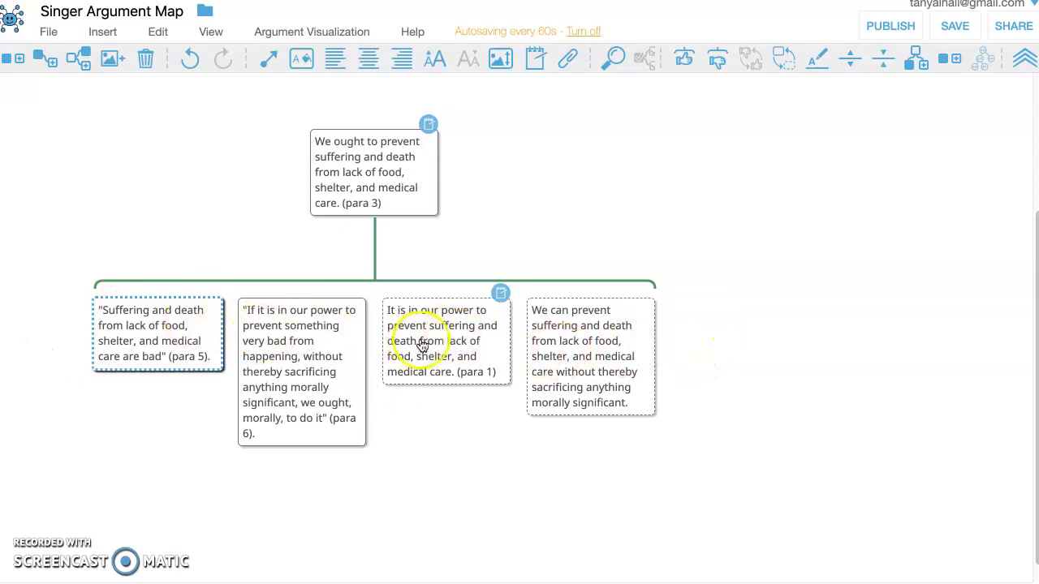
# Cite (para1) on the fourth premise and add a note on Britain spending over thirty times as much on a fancy jet as on Bengal aid (para 1).
pyautogui.doubleClick(590, 405)
pyautogui.write('(para1)')
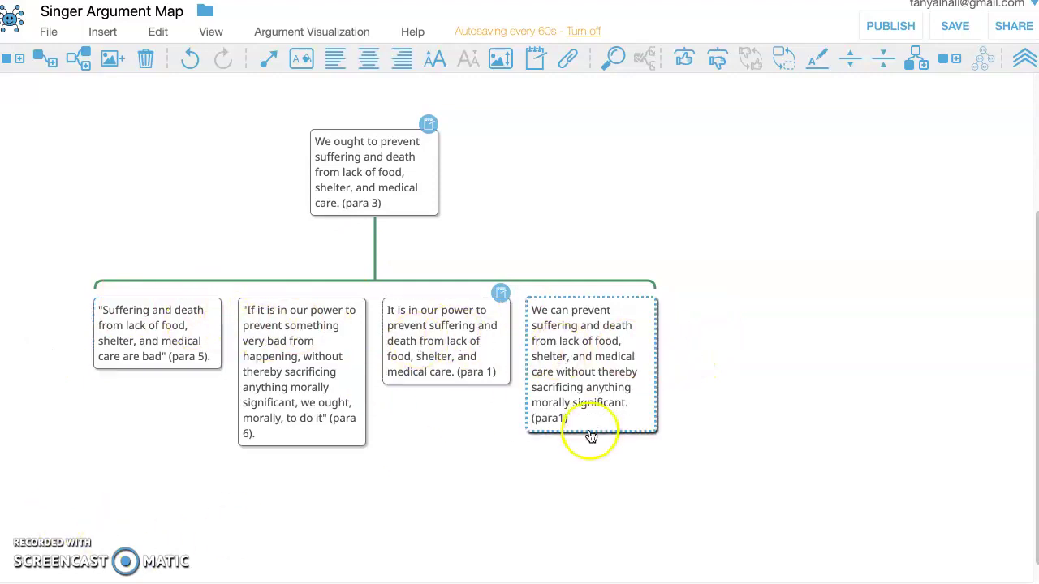
pyautogui.rightClick(590, 437)
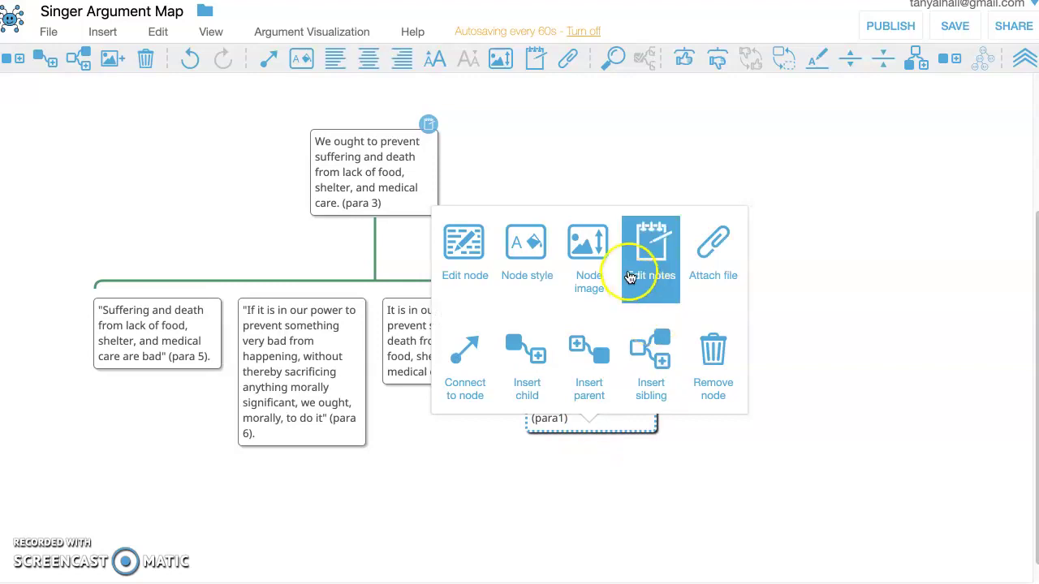
pyautogui.click(644, 236)
pyautogui.write('Singer notes that the British government spent more than thirty times as much on a fancy jet than on aid to Bengal refugees... (para 1)')
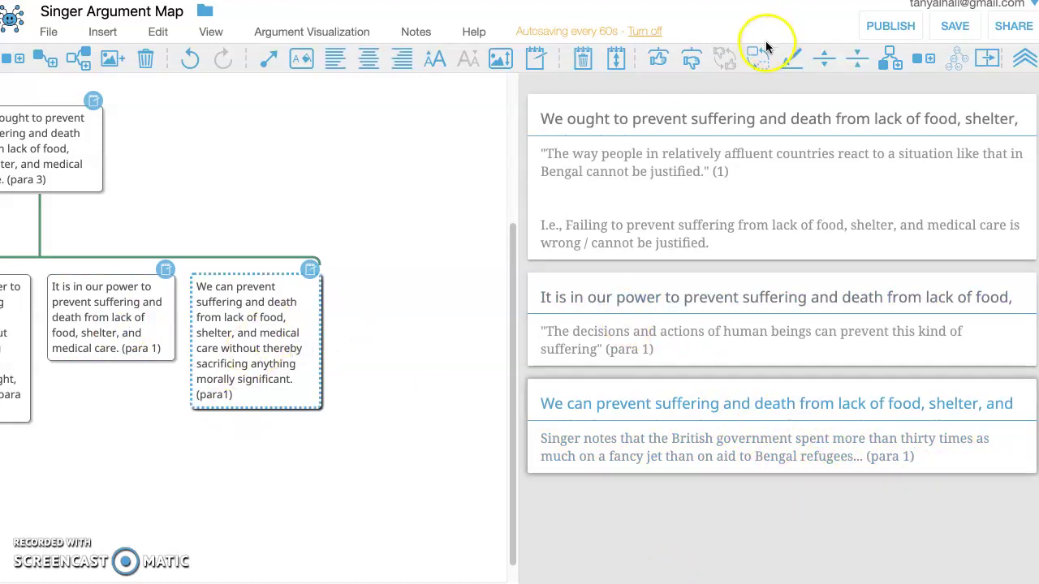
# Mark both the "It is in our power..." and "We can prevent..." premises as implicit claims, and close the notes view.
pyautogui.click(153, 320)
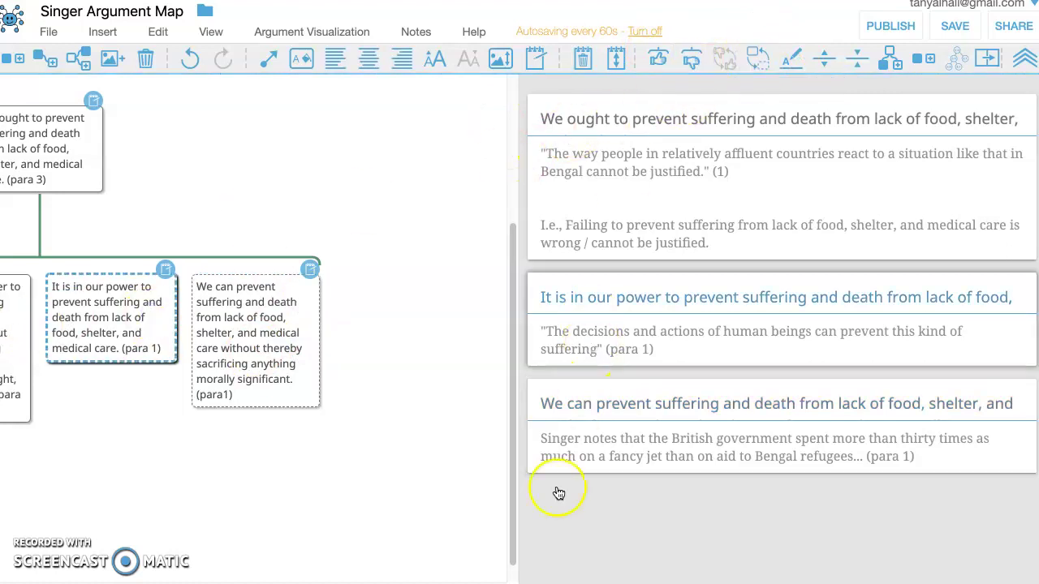
pyautogui.click(569, 528)
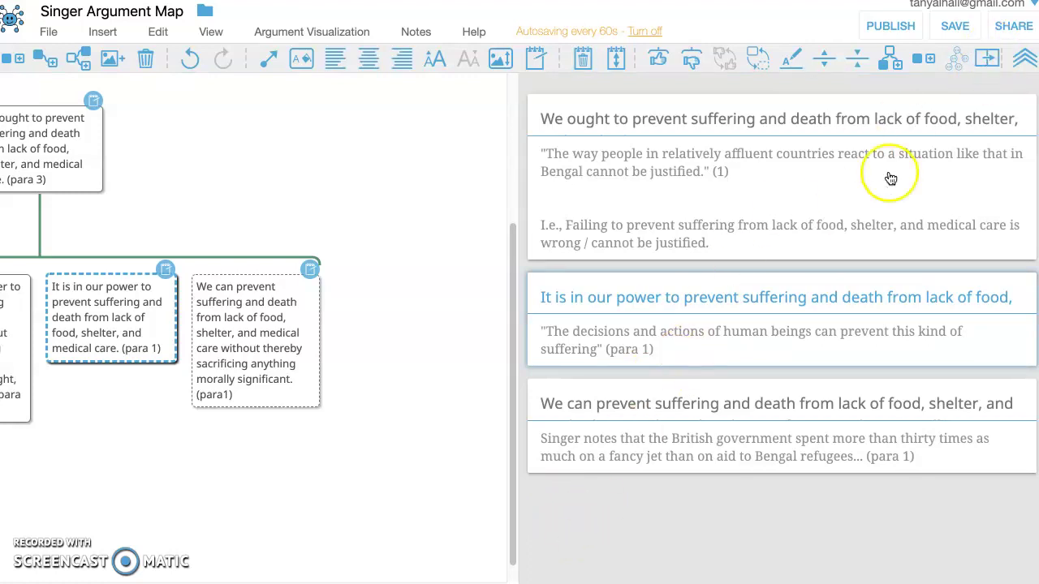
pyautogui.click(991, 56)
pyautogui.click(859, 317)
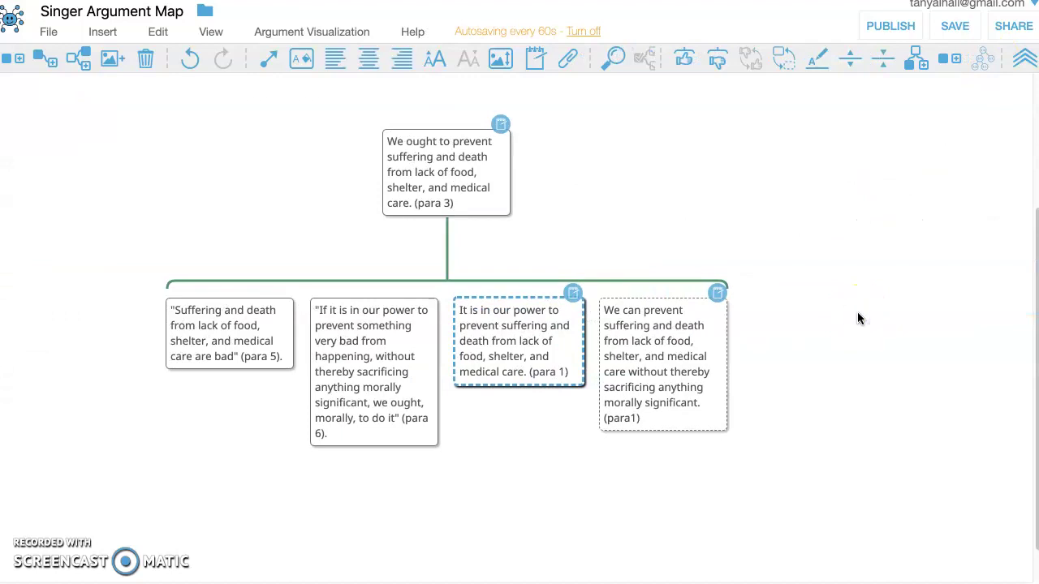